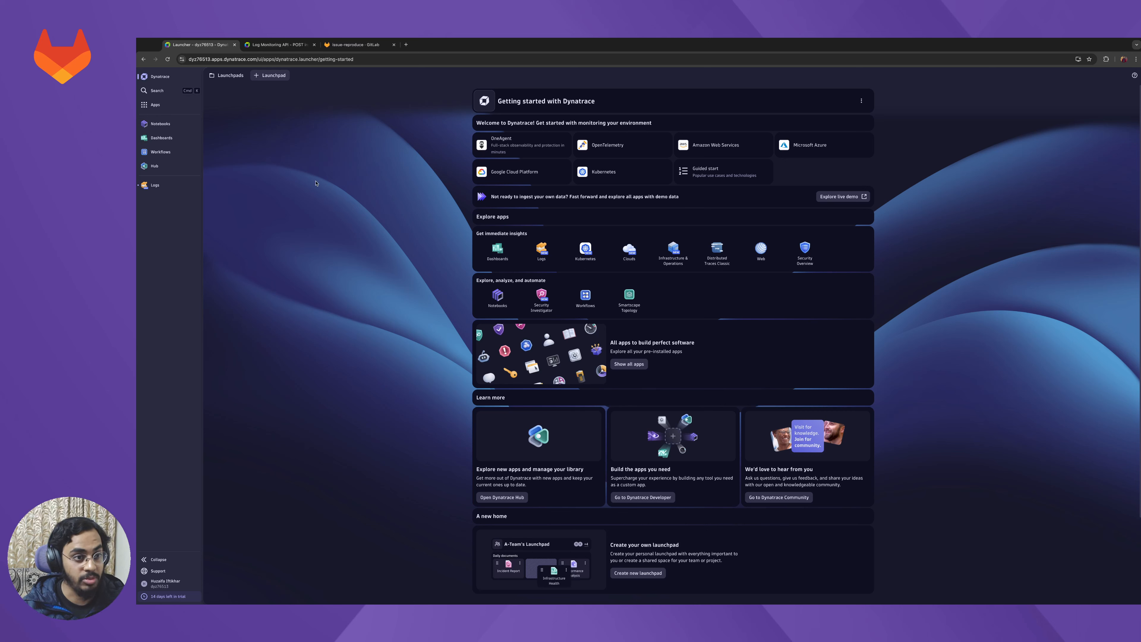
# - Open the Log Monitoring API documentation for POST ingest logs and examine the SaaS endpoint URL
pyautogui.click(293, 45)
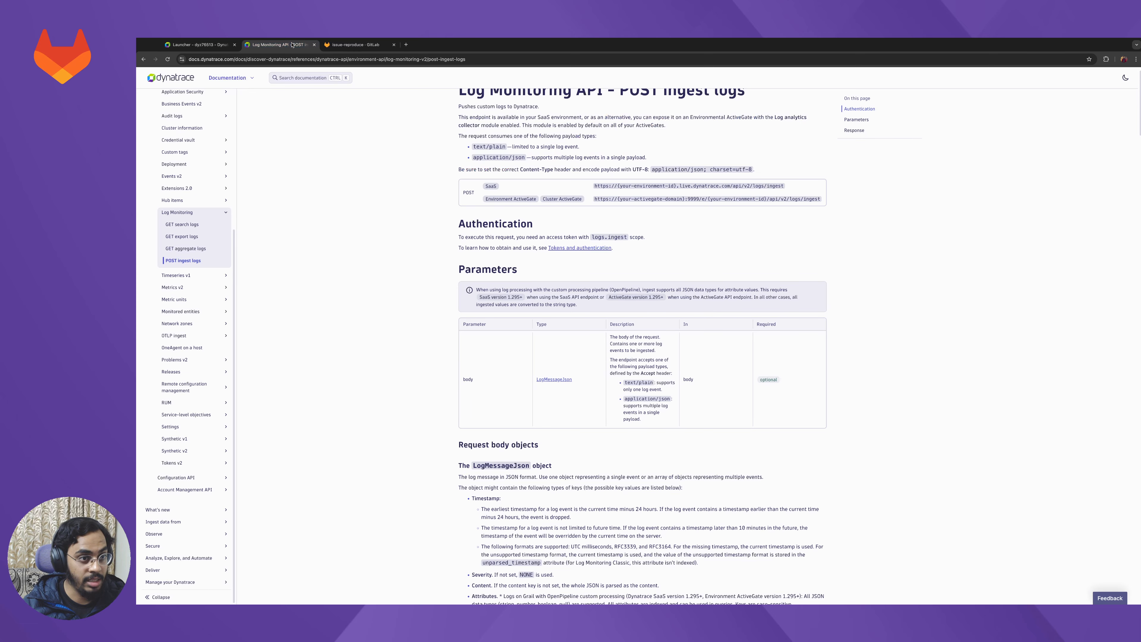
pyautogui.scroll(1, 536, 146)
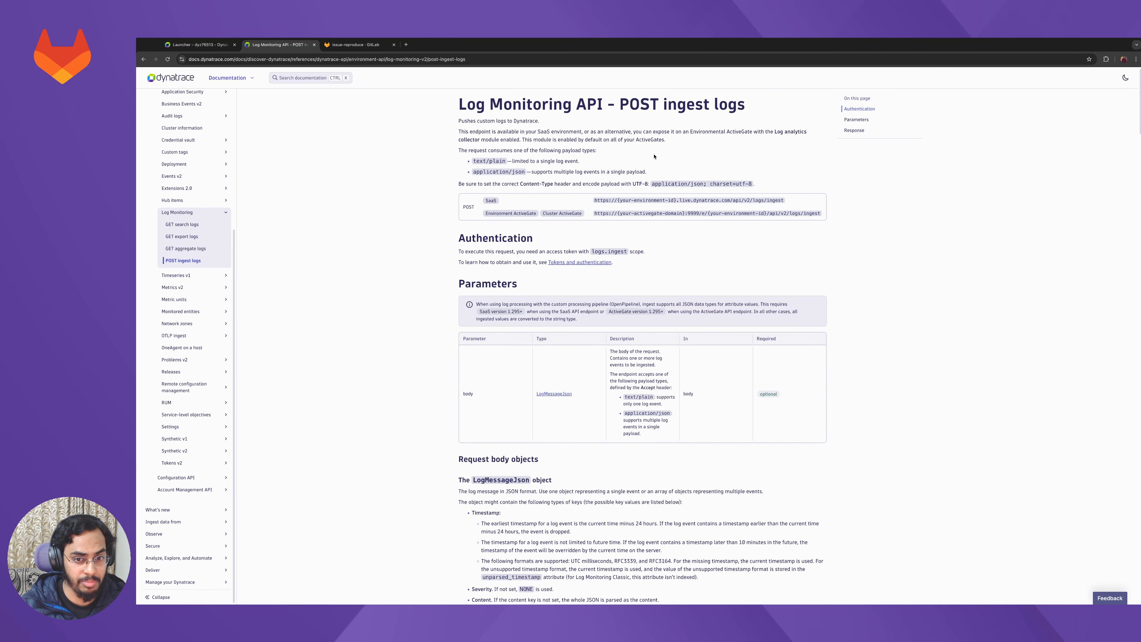
pyautogui.moveTo(682, 201); pyautogui.dragTo(784, 201)
pyautogui.click(778, 200)
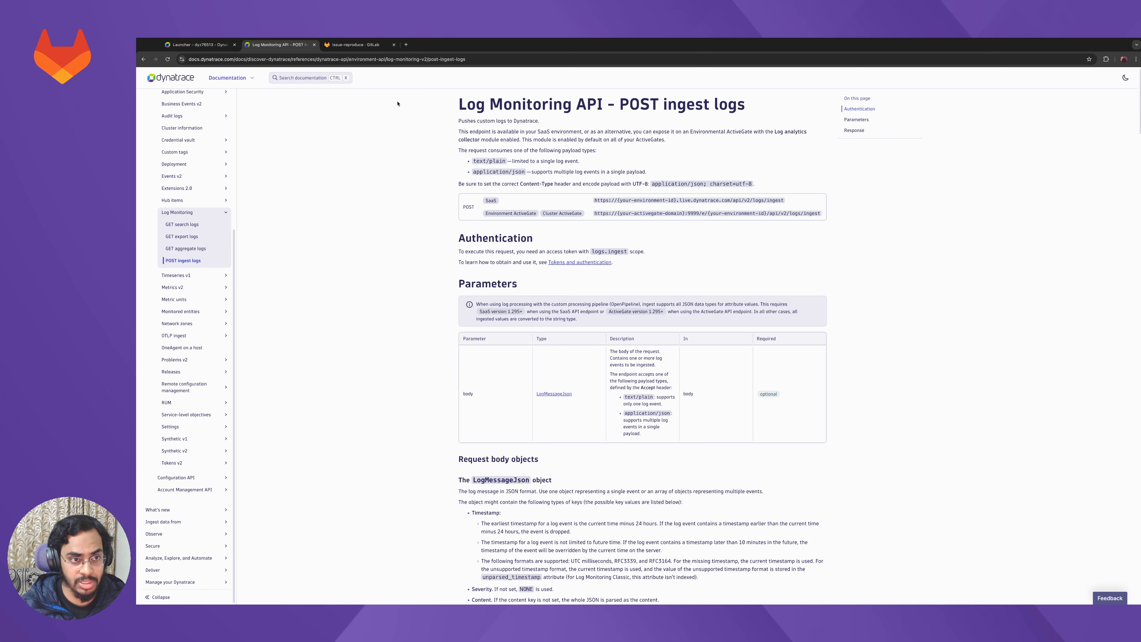
# - Switch to GitLab and open the streams view of the issue-reproduce group's audit events
pyautogui.click(365, 47)
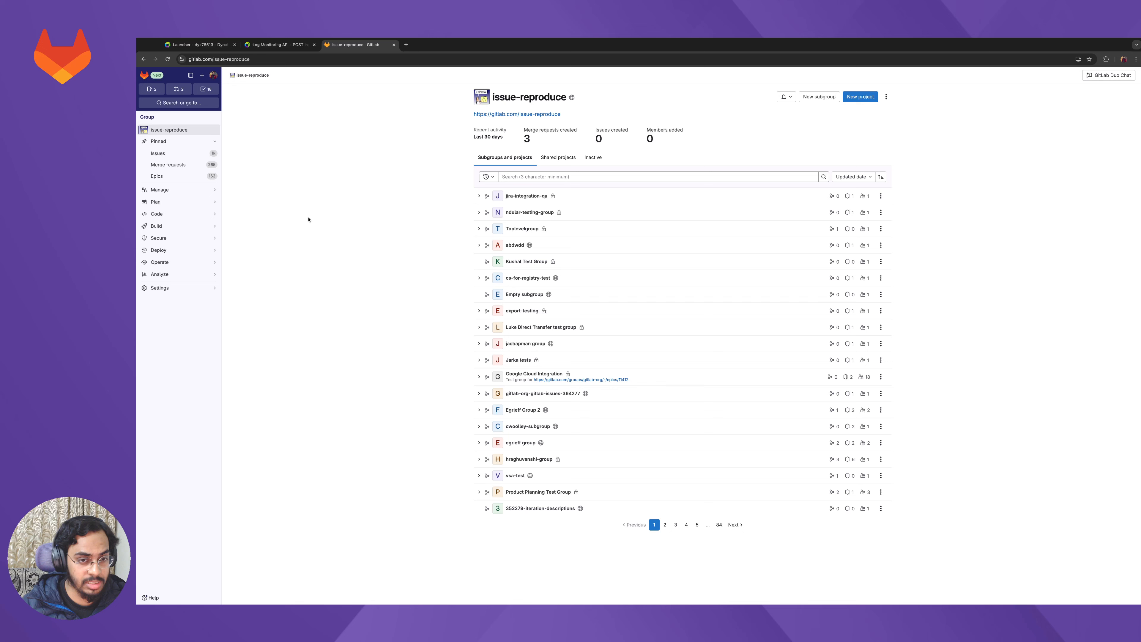
pyautogui.moveTo(219, 251)
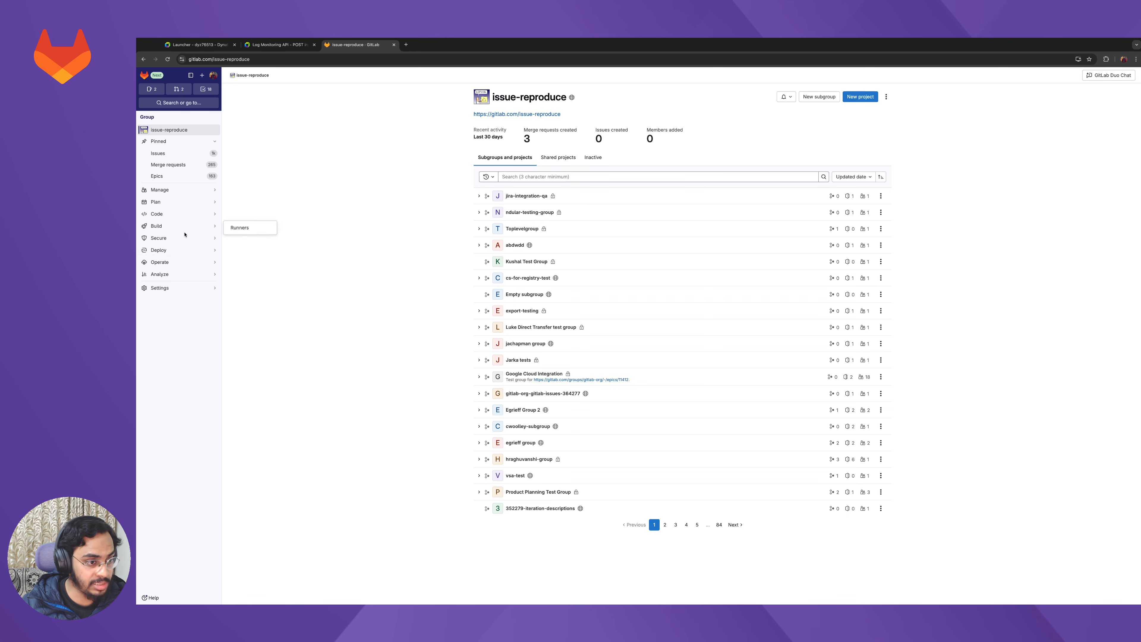
pyautogui.moveTo(176, 239)
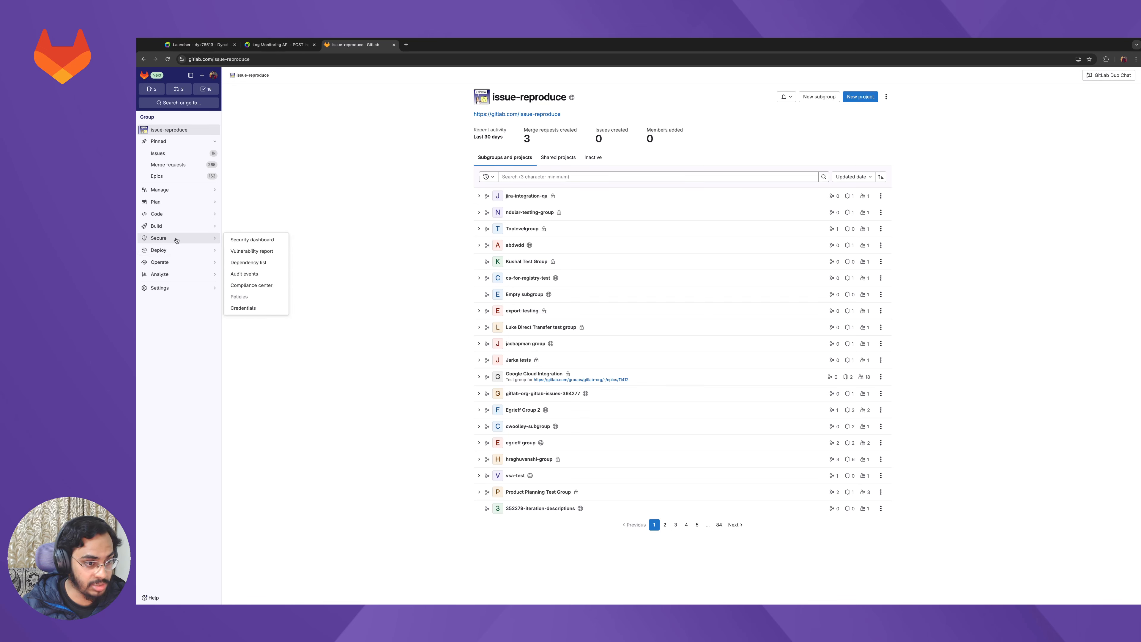
pyautogui.click(251, 274)
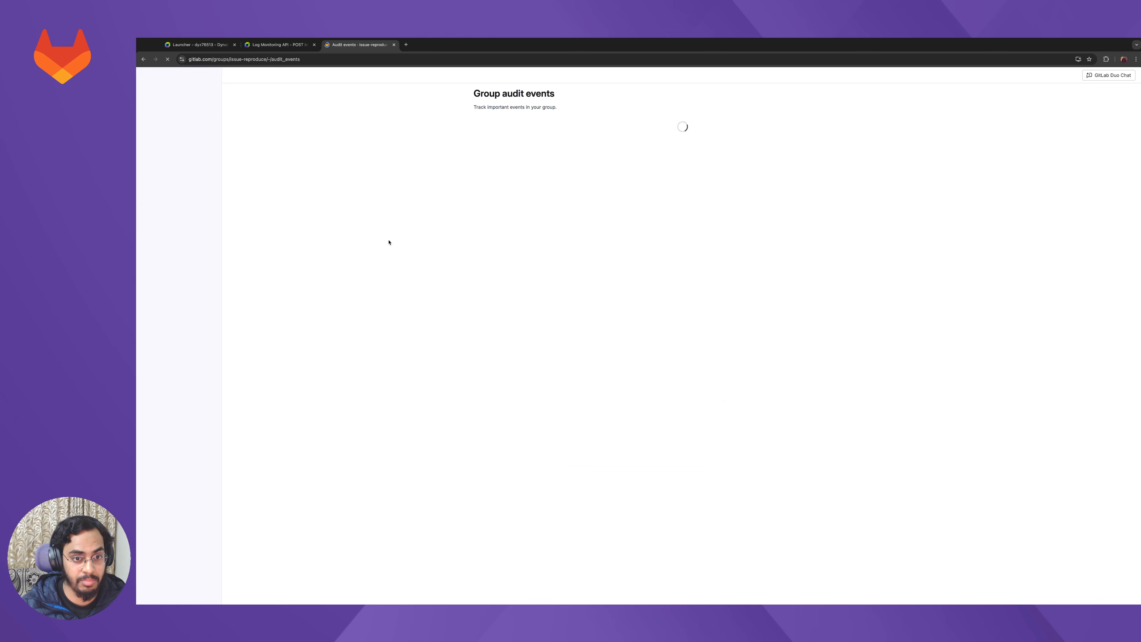
pyautogui.click(510, 130)
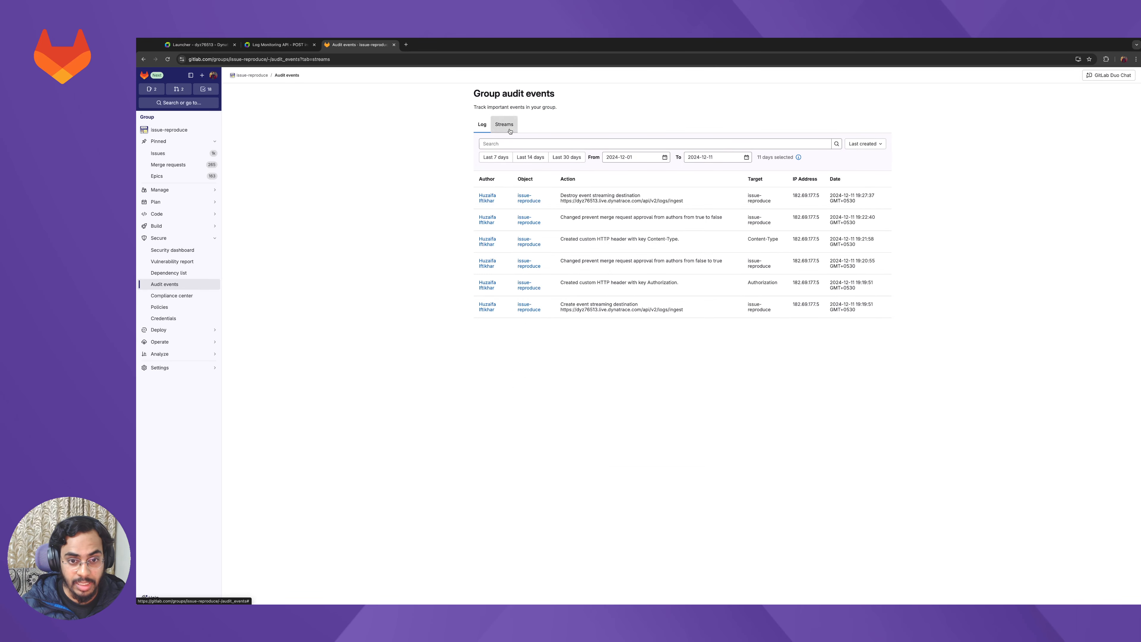
# - Start a new HTTP endpoint streaming destination and name it Dynatrace
pyautogui.click(826, 142)
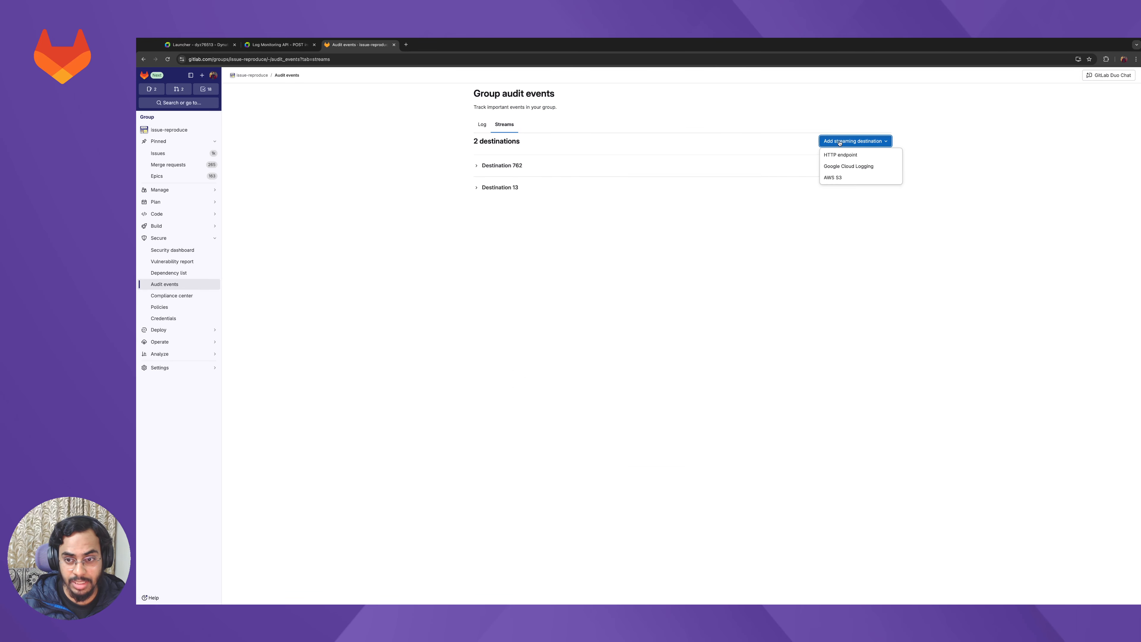
pyautogui.click(845, 158)
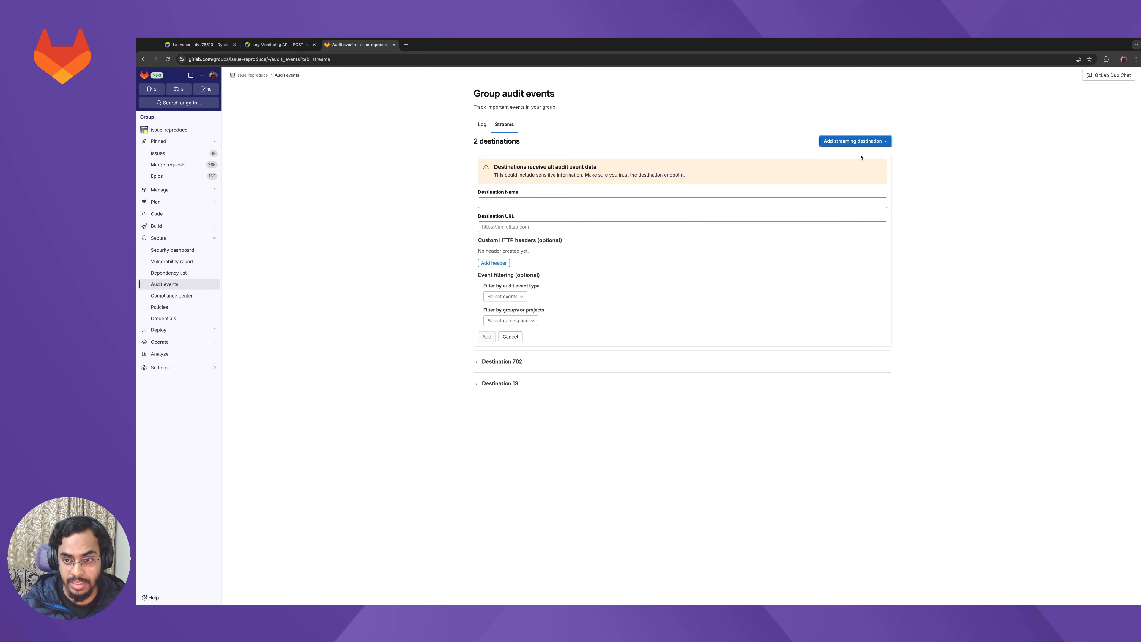
pyautogui.click(557, 204)
pyautogui.write('D')
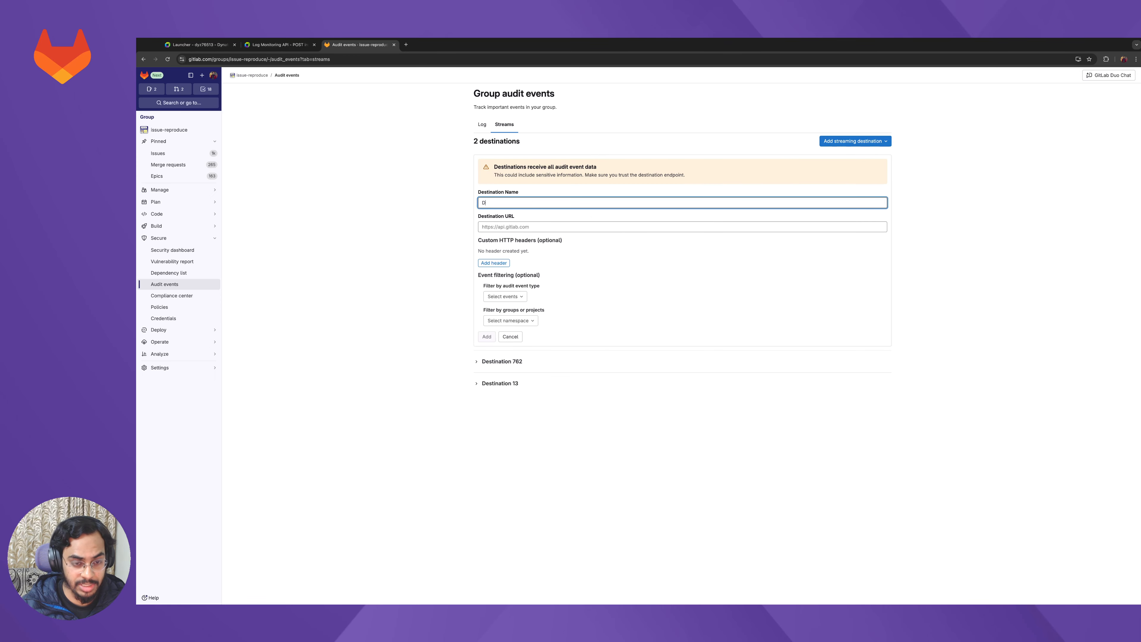
pyautogui.write('ynatrace')
pyautogui.press('Tab')
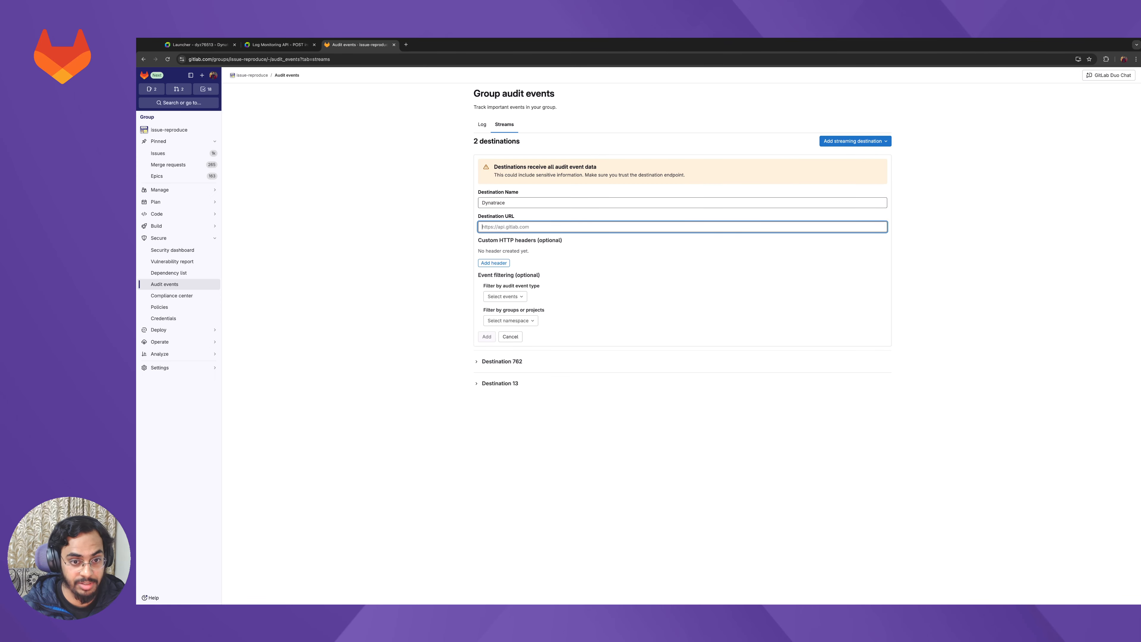
# - Copy the SaaS log ingest endpoint URL from the Dynatrace documentation into the destination URL of the GitLab stream
pyautogui.click(265, 42)
pyautogui.click(292, 79)
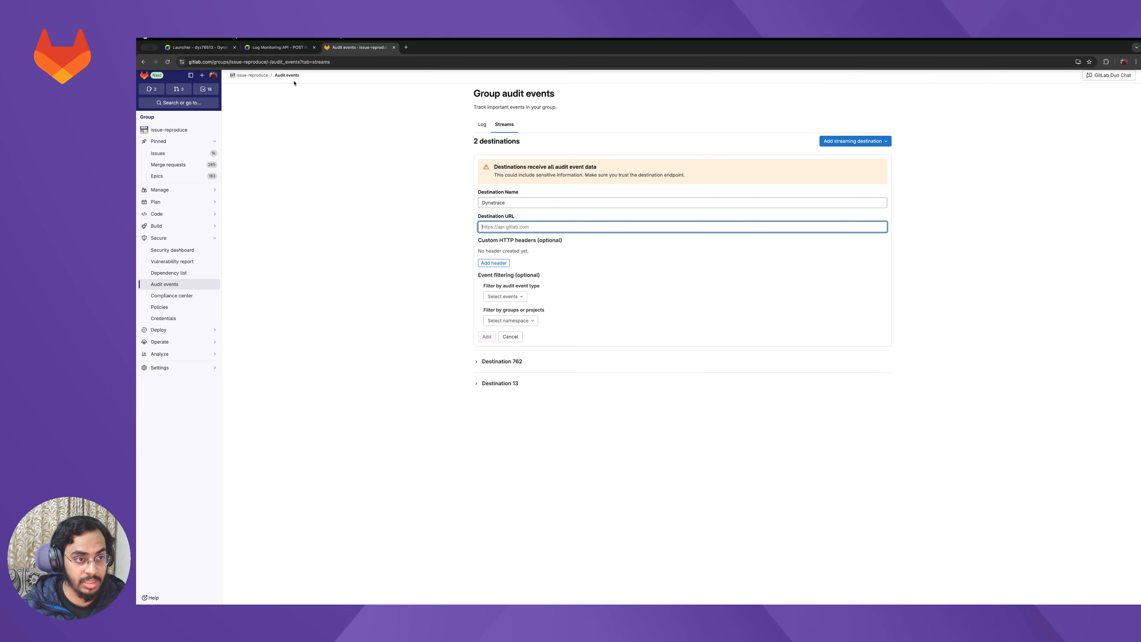
pyautogui.click(291, 49)
pyautogui.moveTo(599, 200); pyautogui.dragTo(774, 200)
pyautogui.press('super+c')
pyautogui.click(359, 45)
pyautogui.click(513, 227)
pyautogui.press('super+v')
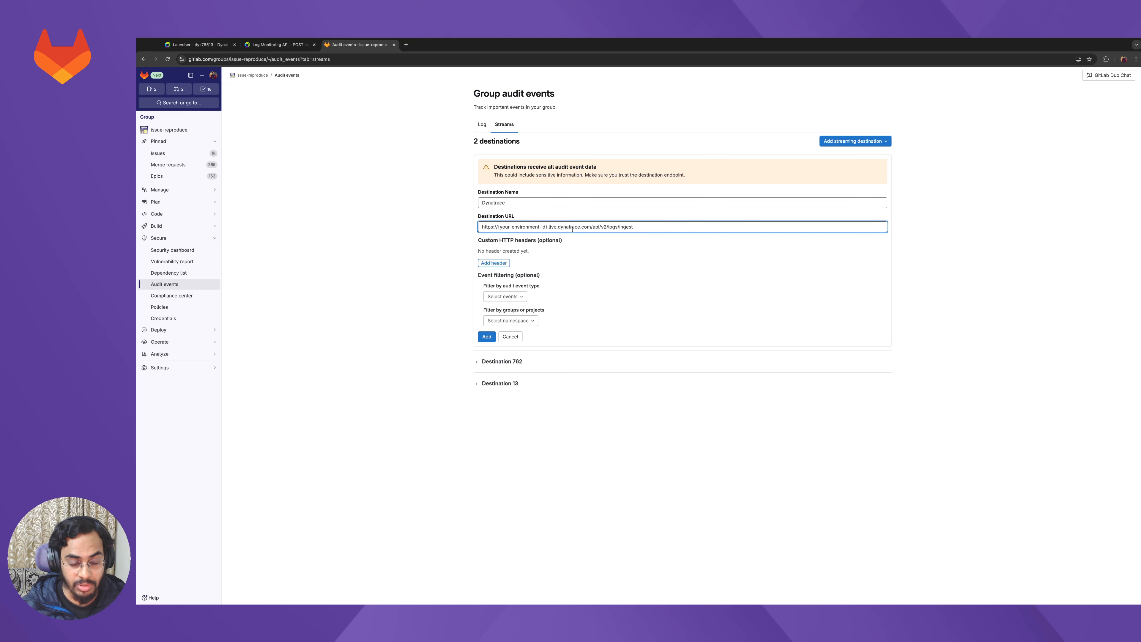
# - Replace the {your-environment-id} placeholder in the destination URL with the environment ID copied from the Dynatrace launcher's web address
pyautogui.click(198, 44)
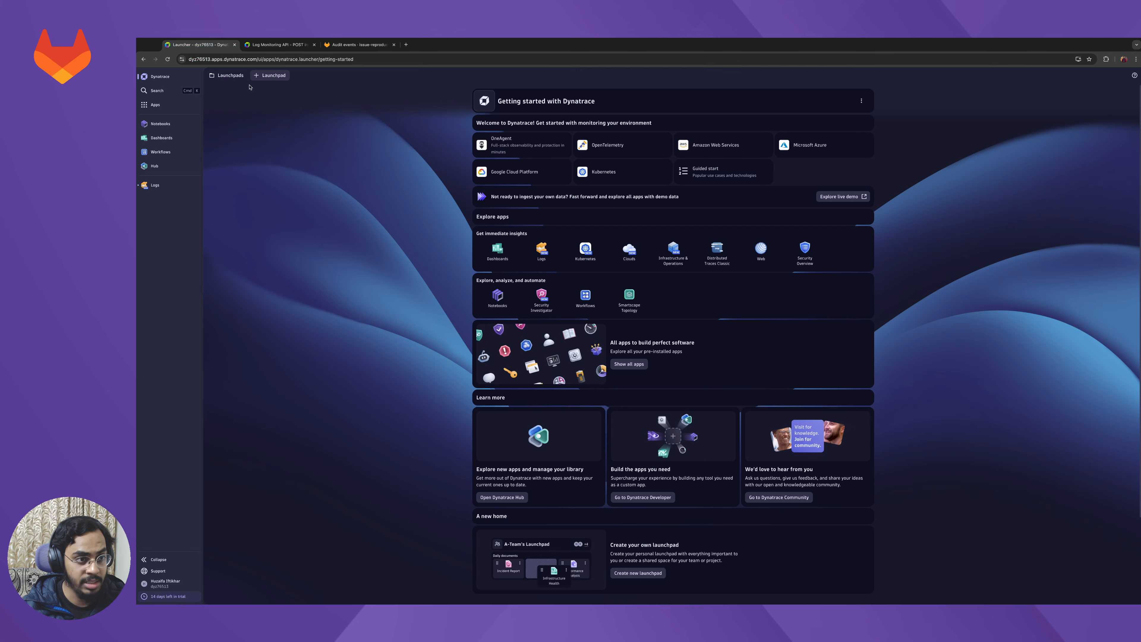
pyautogui.click(208, 60)
pyautogui.doubleClick(208, 59)
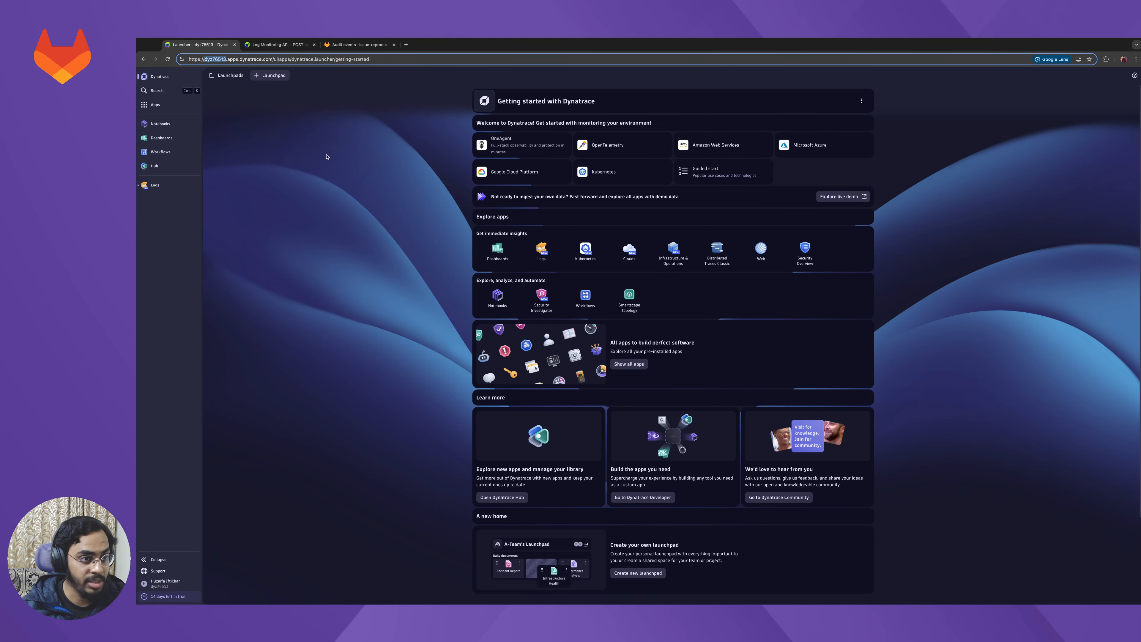
pyautogui.click(360, 45)
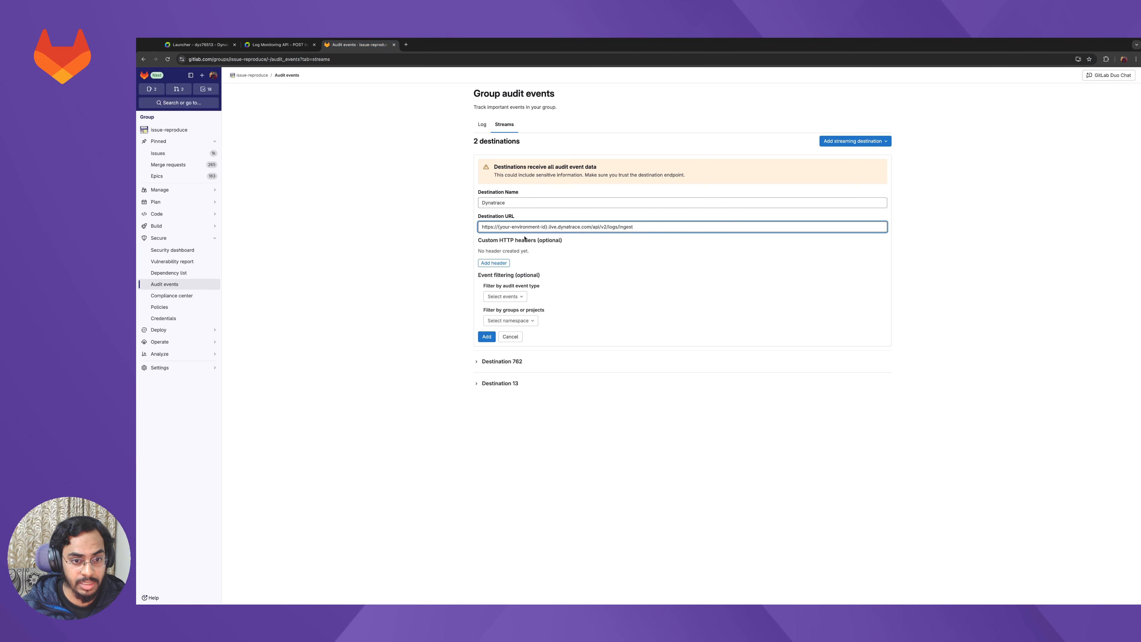
pyautogui.moveTo(499, 226); pyautogui.dragTo(542, 226)
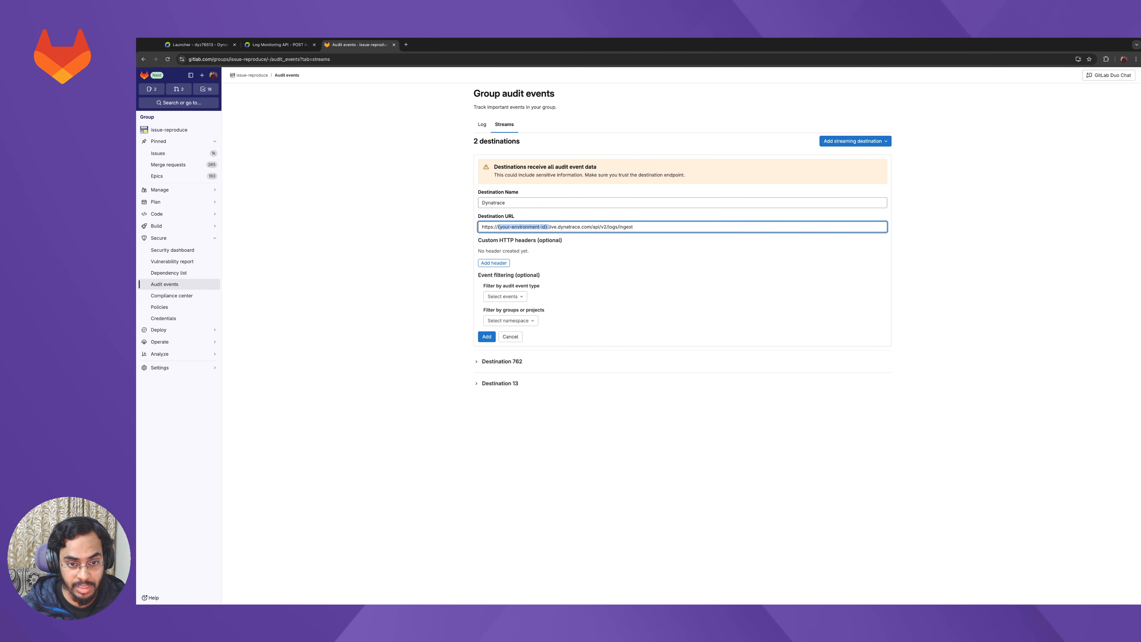
pyautogui.hotkey('ctrl', 'v')
pyautogui.click(680, 273)
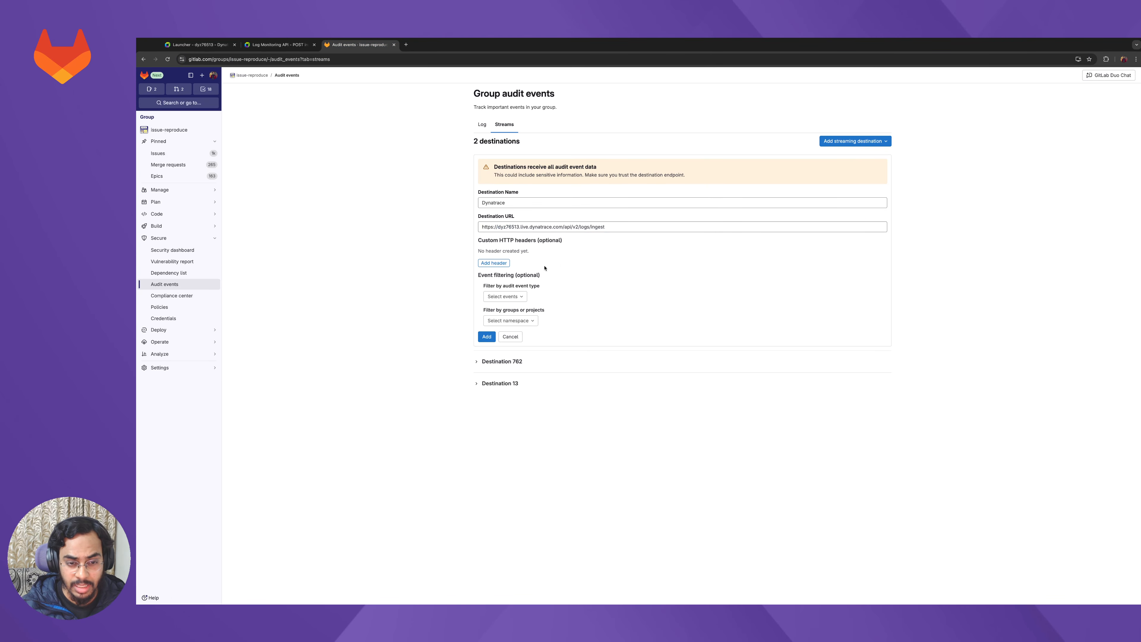
# - Add two custom HTTP headers to the destination and name the first one Authorization
pyautogui.click(494, 263)
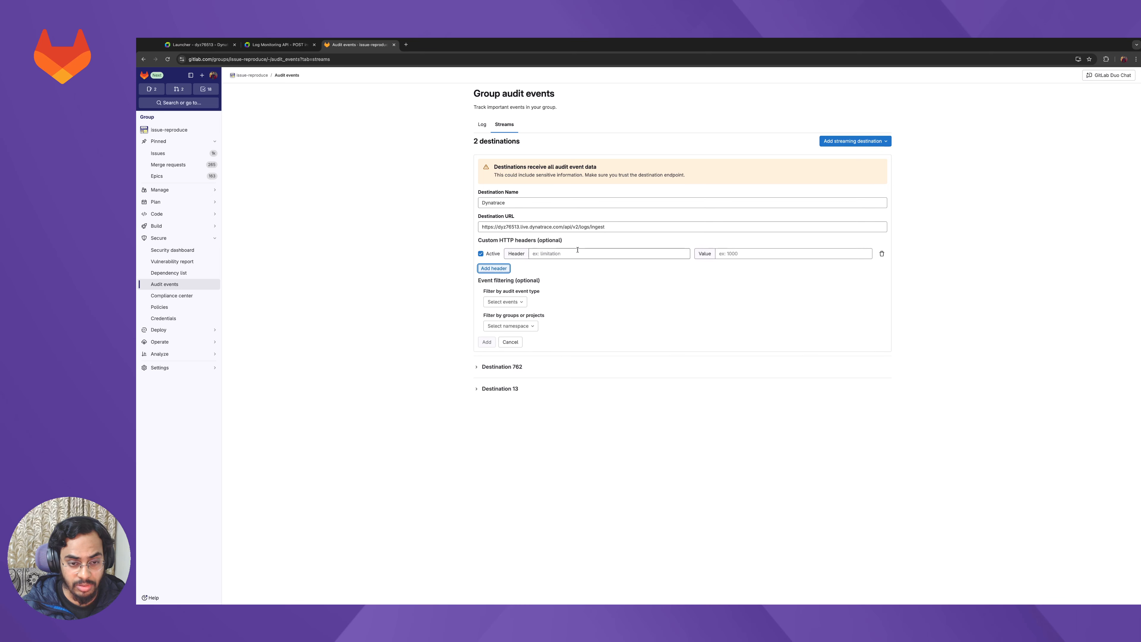
pyautogui.click(493, 270)
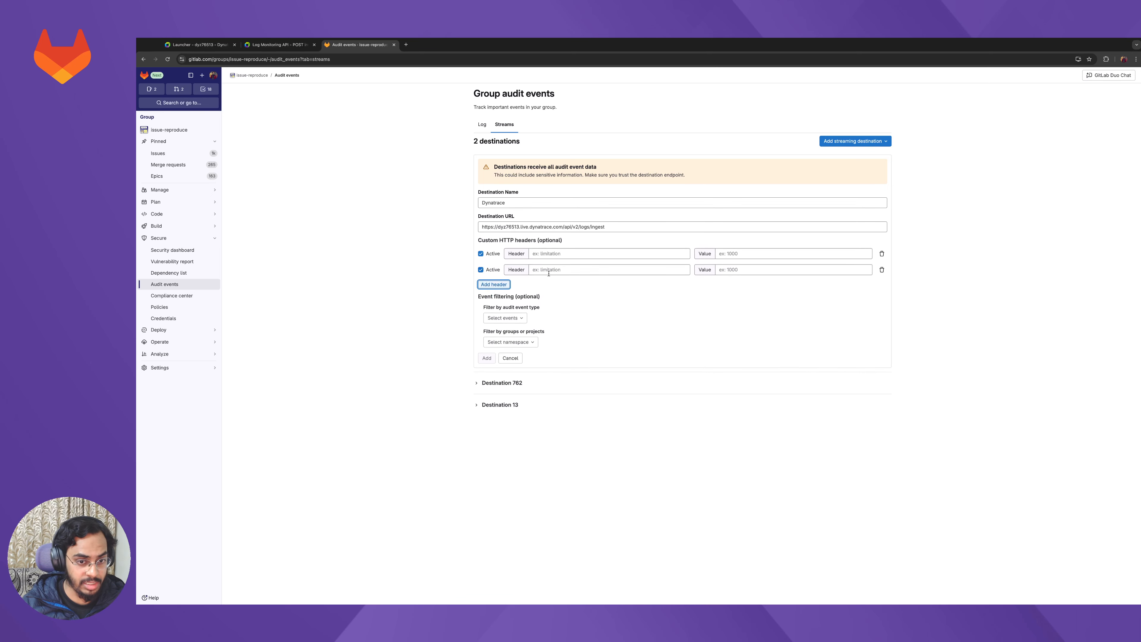
pyautogui.click(569, 271)
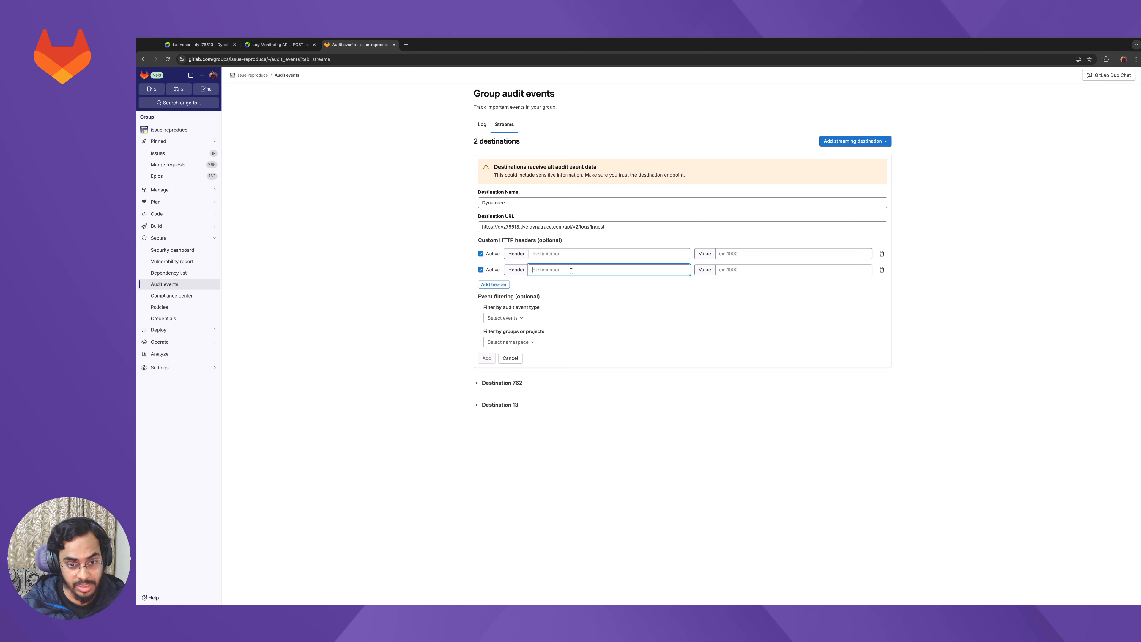
pyautogui.hotkey('shift', 'Tab')
pyautogui.click(599, 255)
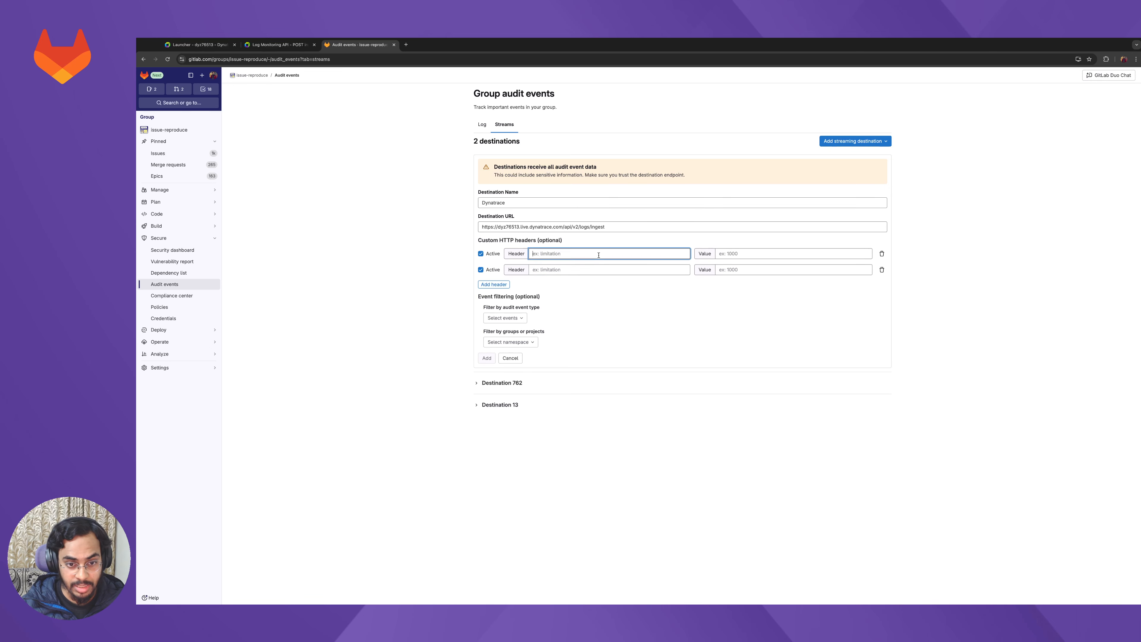
pyautogui.press('super+v')
pyautogui.press('Tab')
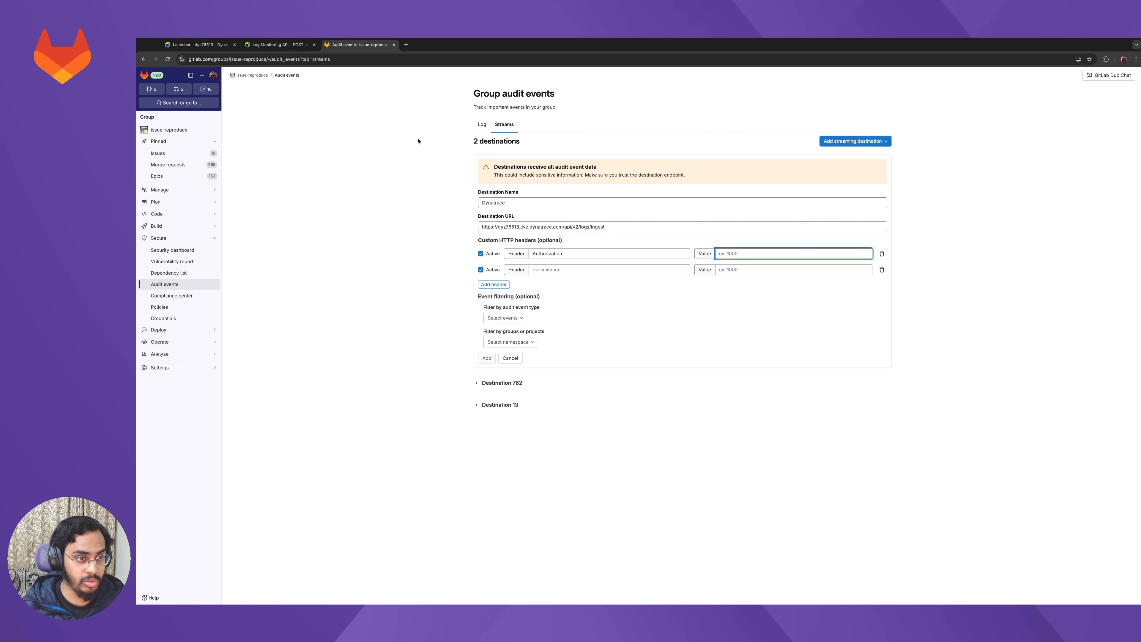
# - Switch to the Dynatrace environment, search for "access", and open the Access Tokens app
pyautogui.click(278, 45)
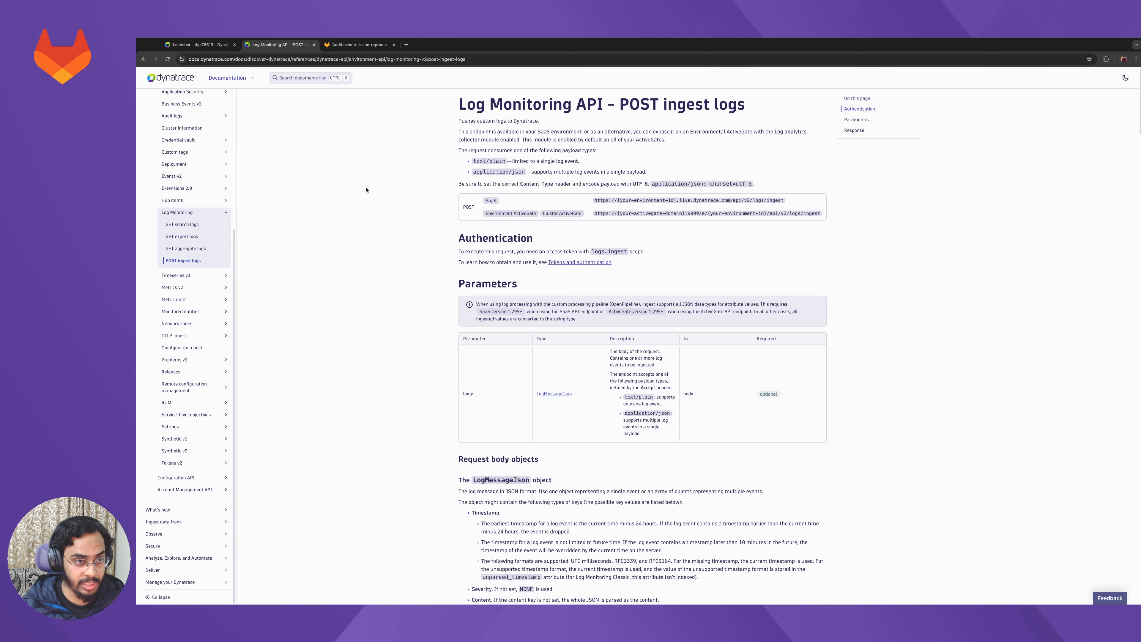
pyautogui.click(198, 45)
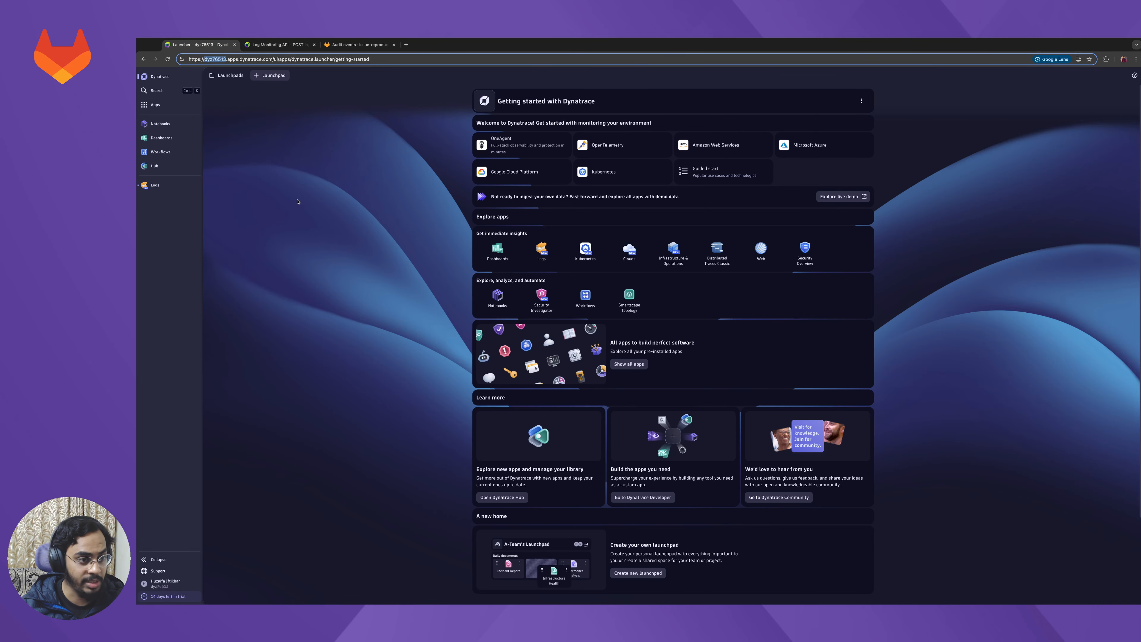
pyautogui.click(158, 91)
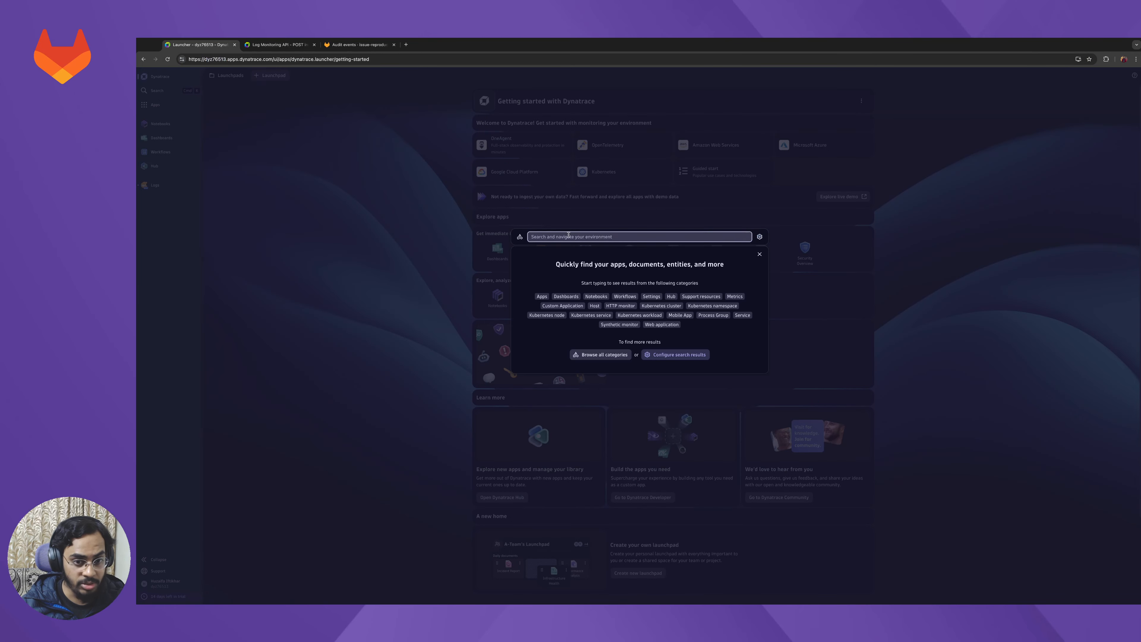
pyautogui.write('access')
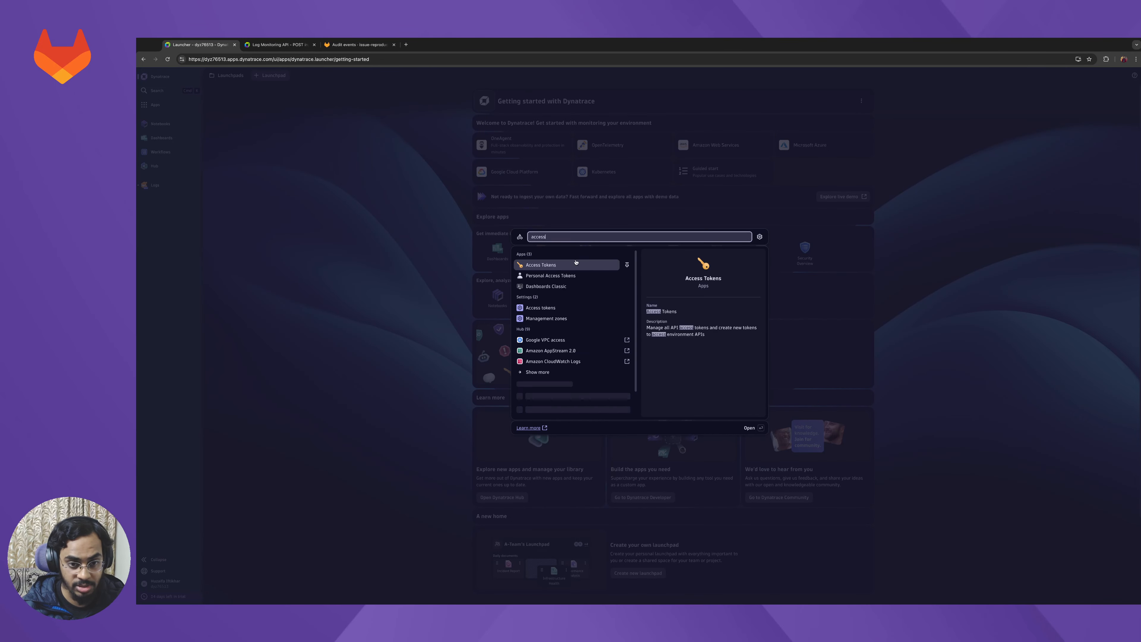
pyautogui.press('Return')
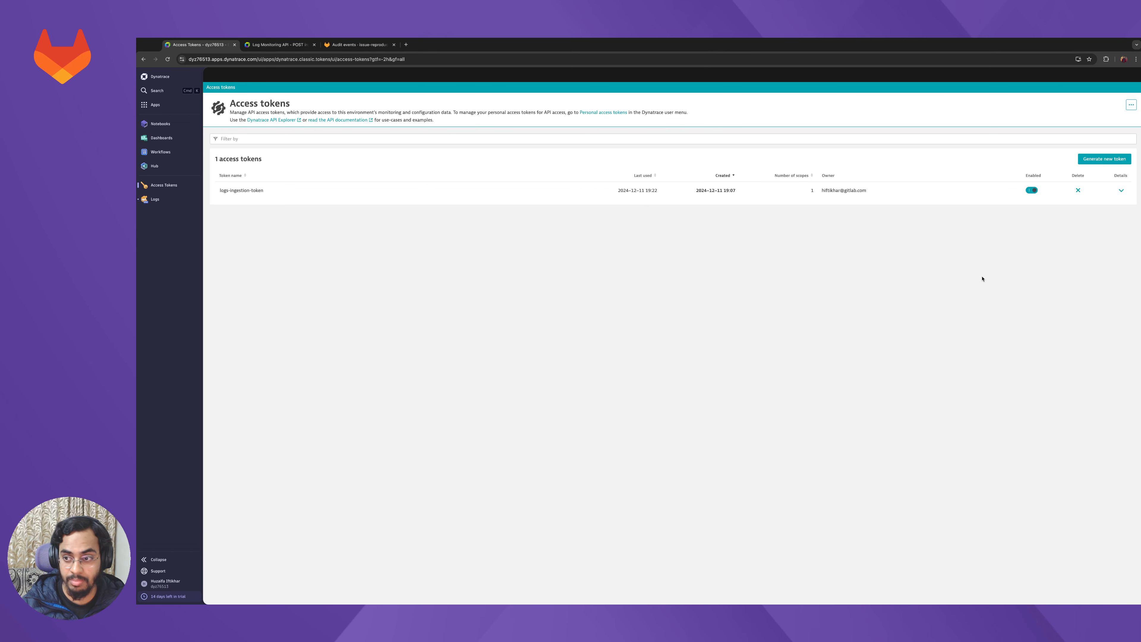
# - Start a new access token, filter its scopes by "logs" and select Ingest logs, and return to the Dynatrace launcher
pyautogui.click(1104, 160)
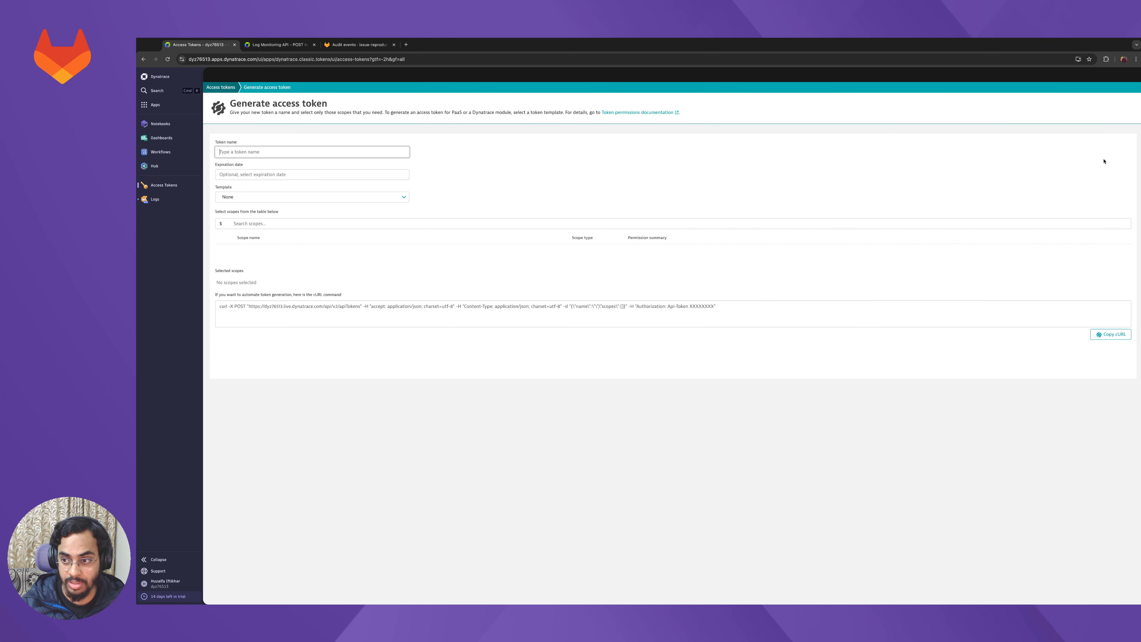
pyautogui.click(267, 221)
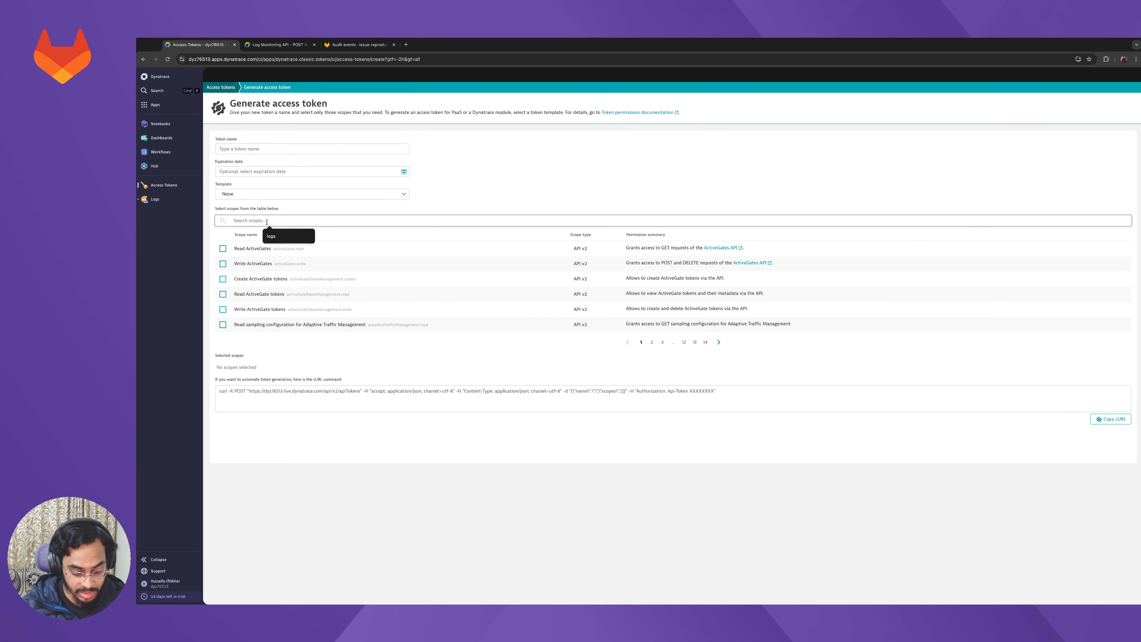
pyautogui.write('logs')
pyautogui.click(241, 266)
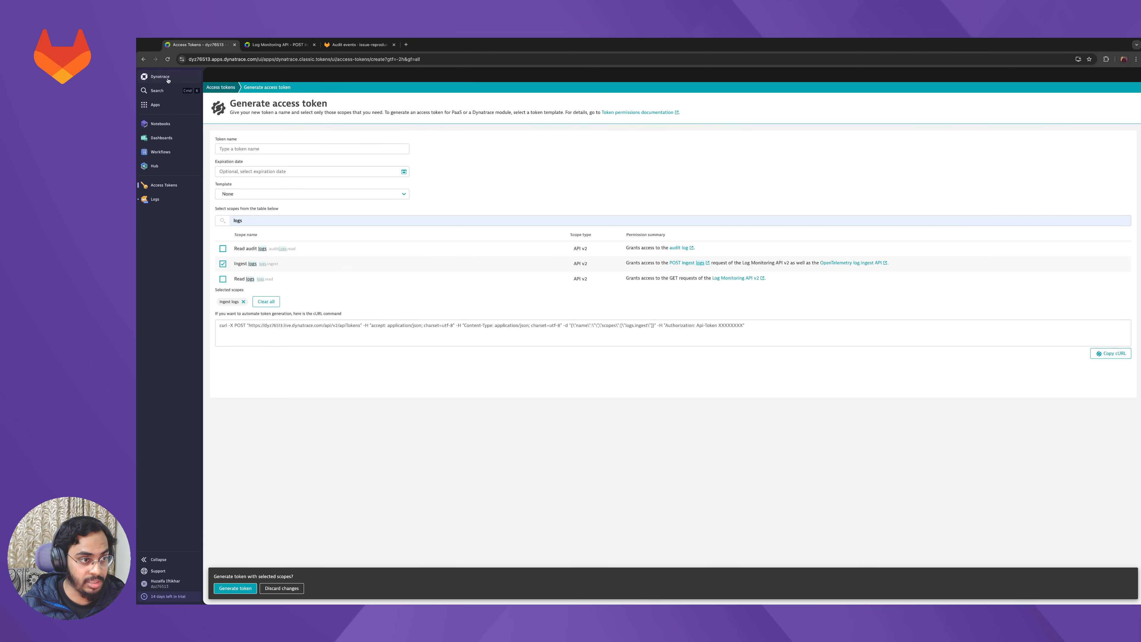
pyautogui.click(157, 77)
# - Switch back to GitLab and paste the API token as the value of the Authorization header
pyautogui.click(357, 45)
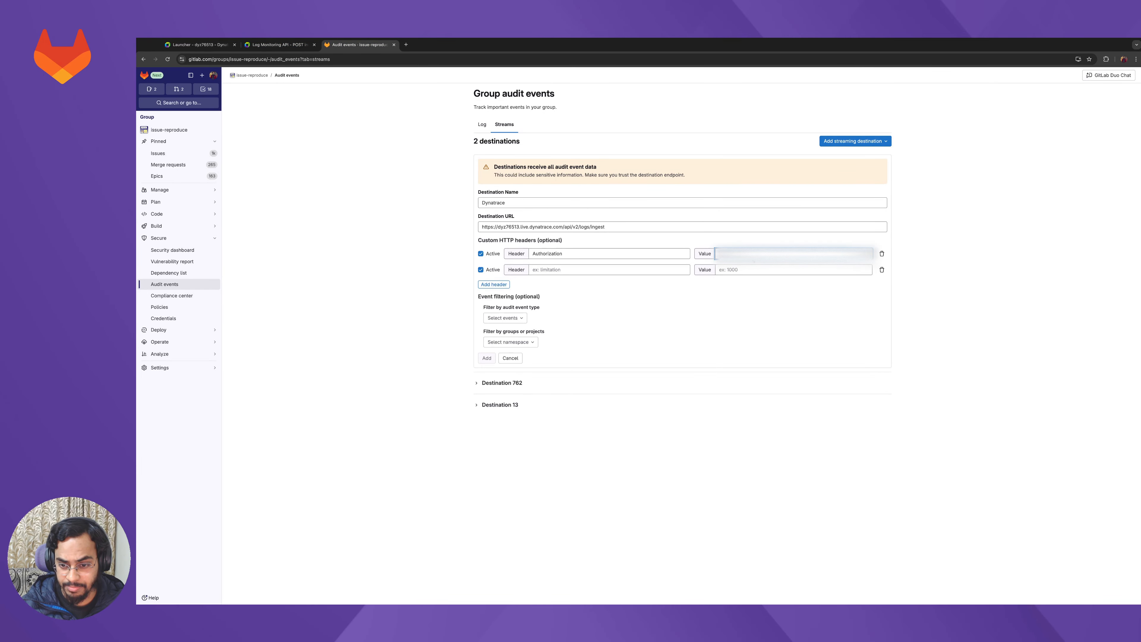
pyautogui.press('cmd+v')
# - Name the second custom header Content-Type, set its value to application/json, and add the Dynatrace streaming destination
pyautogui.click(625, 269)
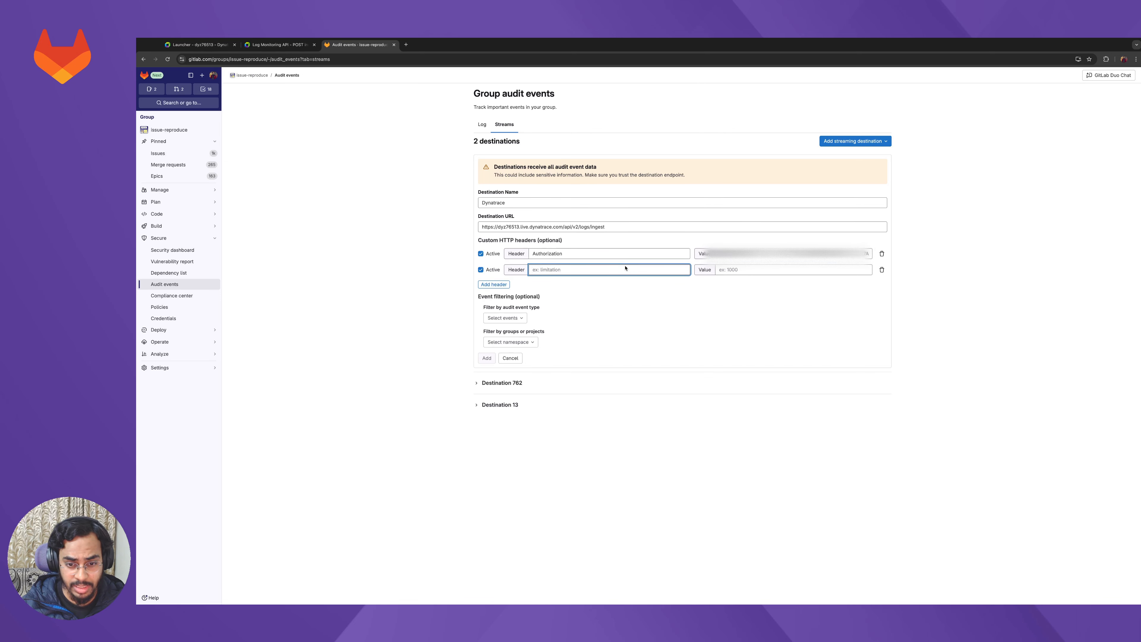
pyautogui.press('cmd+v')
pyautogui.press('Tab')
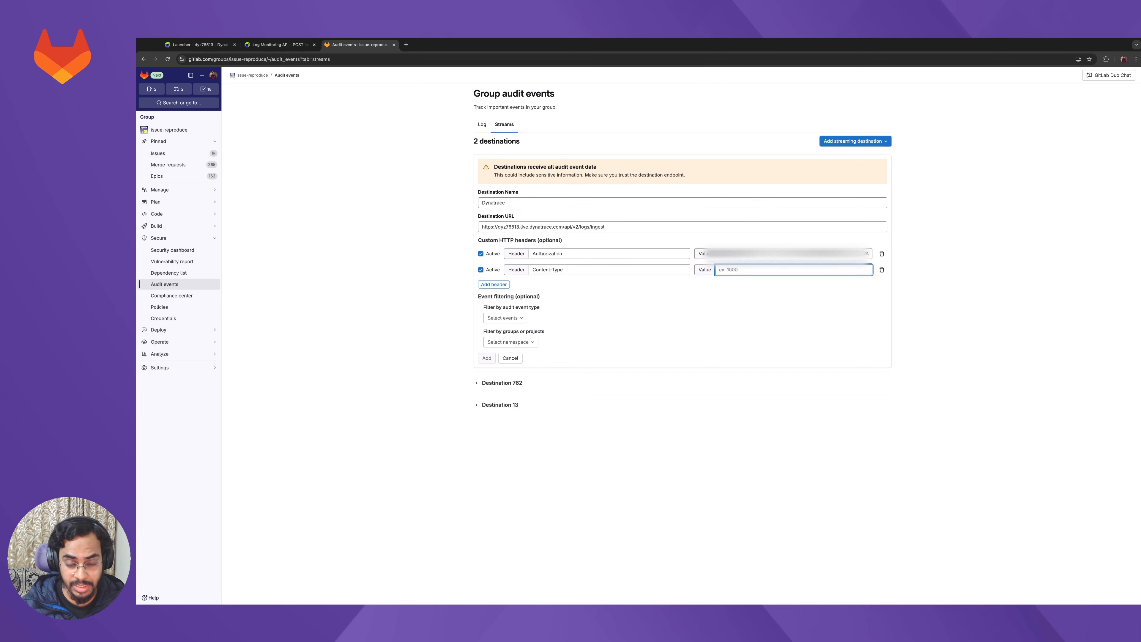
pyautogui.press('cmd+v')
pyautogui.click(640, 316)
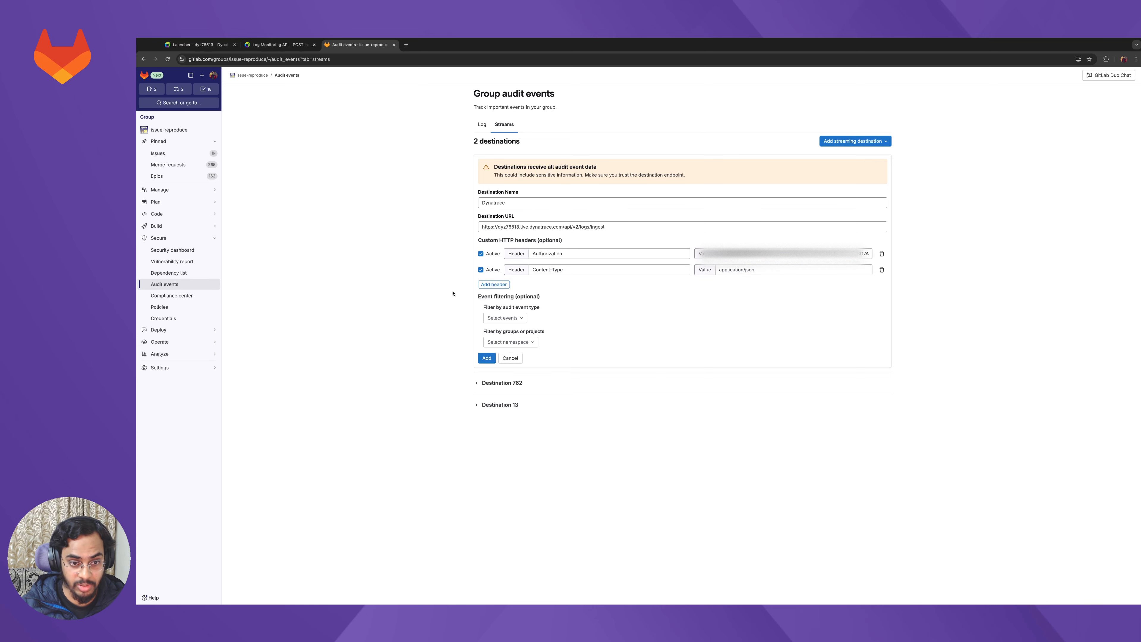
pyautogui.click(484, 361)
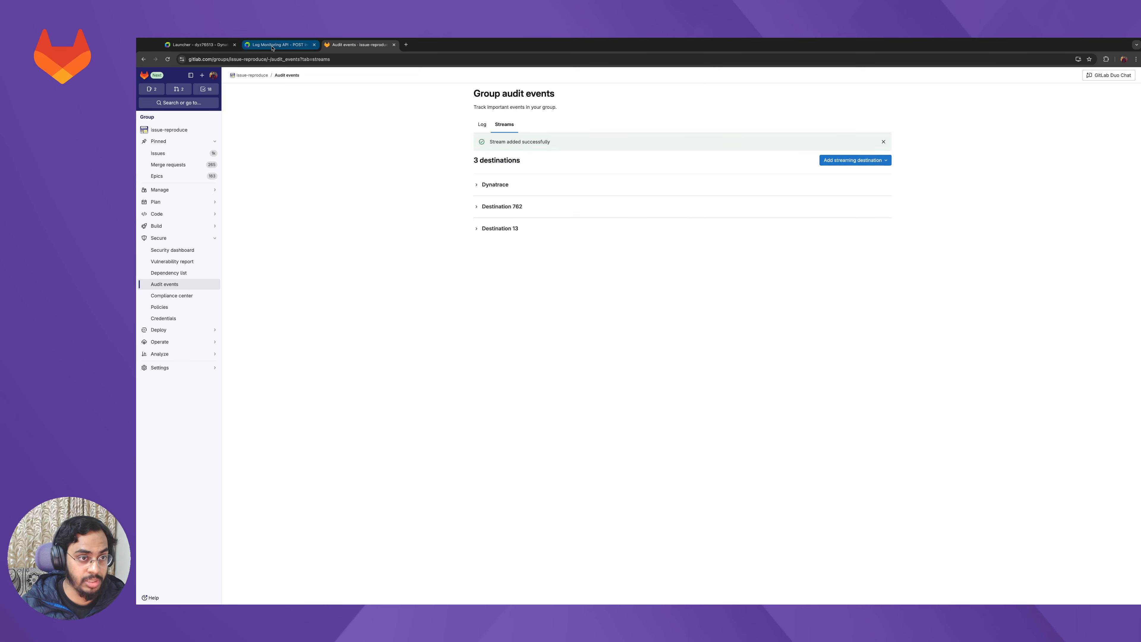
# - Switch to the Dynatrace environment, search for "logs", open the Logs app and run the query for the last 2 minutes
pyautogui.click(284, 43)
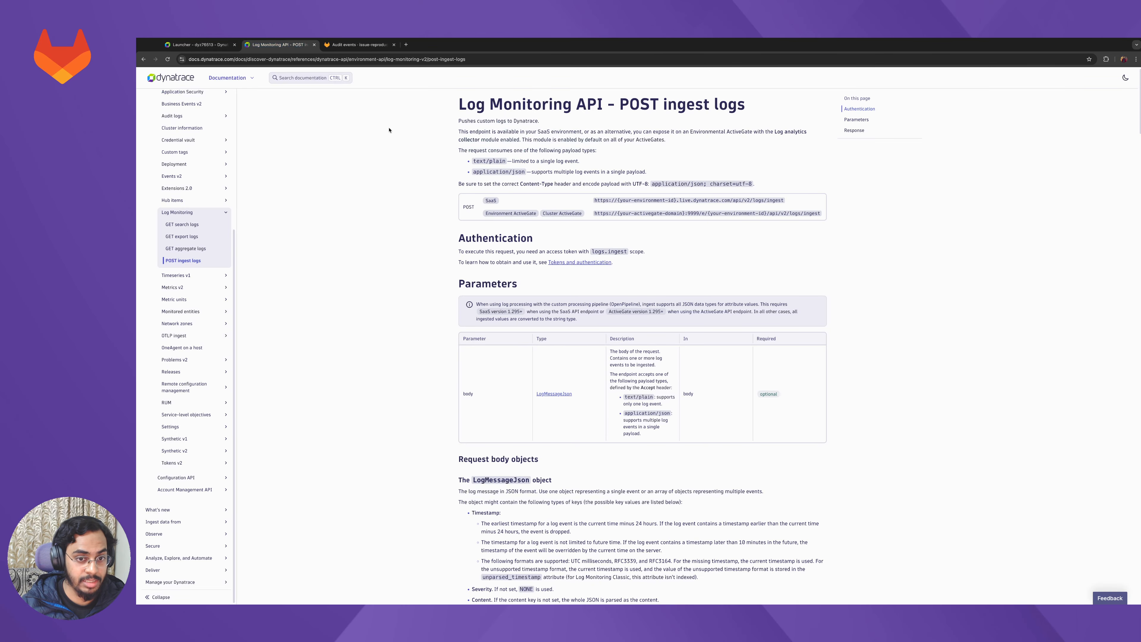
pyautogui.click(197, 45)
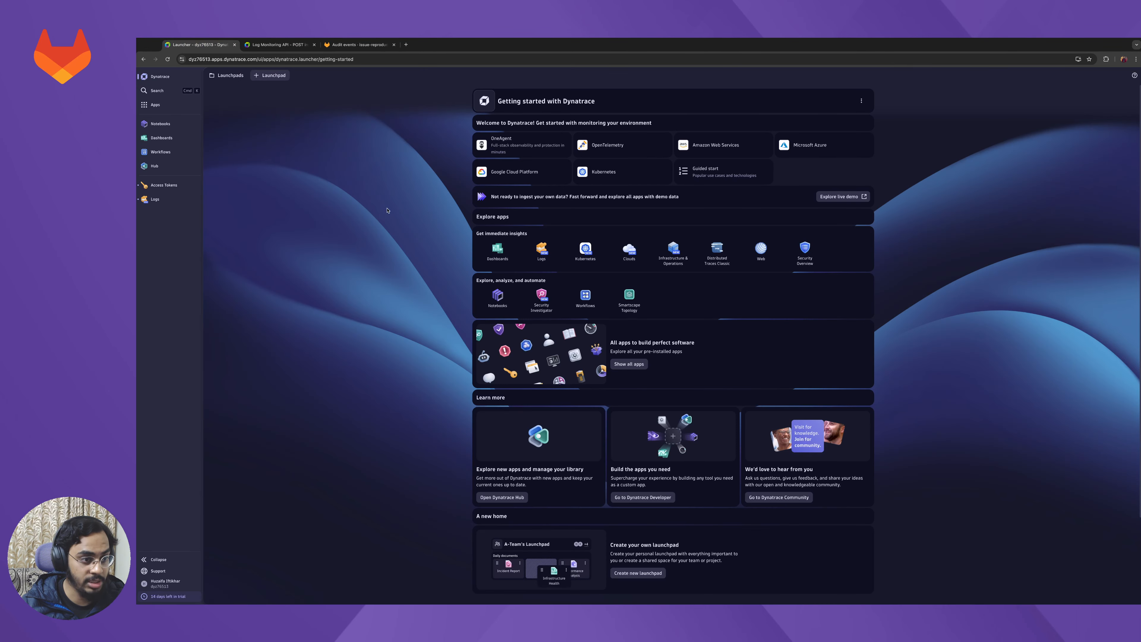
pyautogui.click(167, 91)
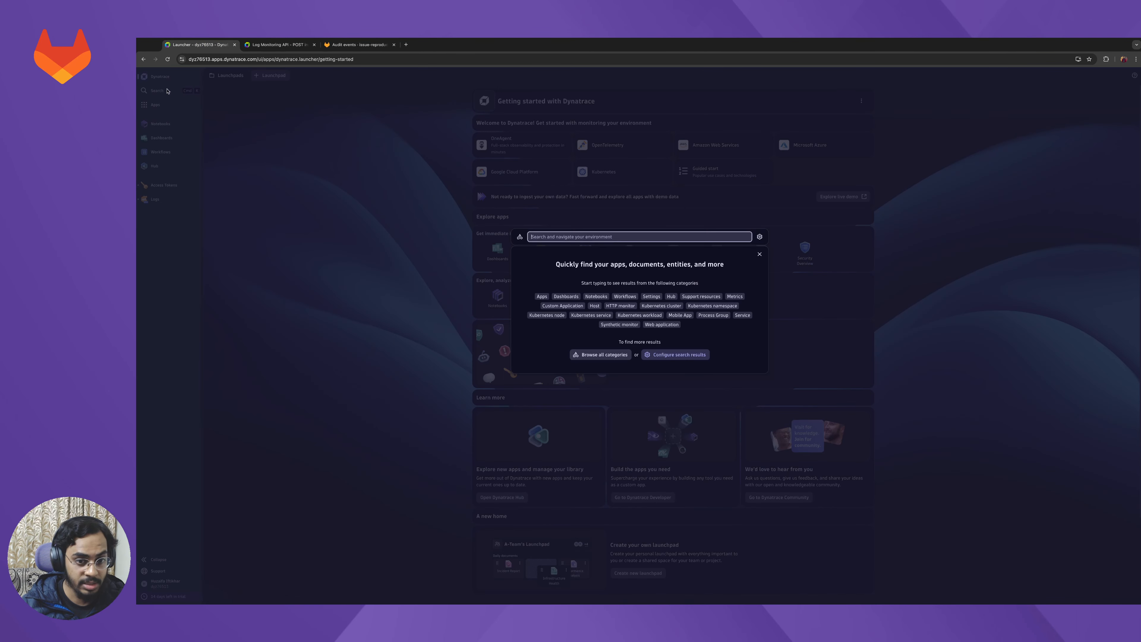
pyautogui.write('logs')
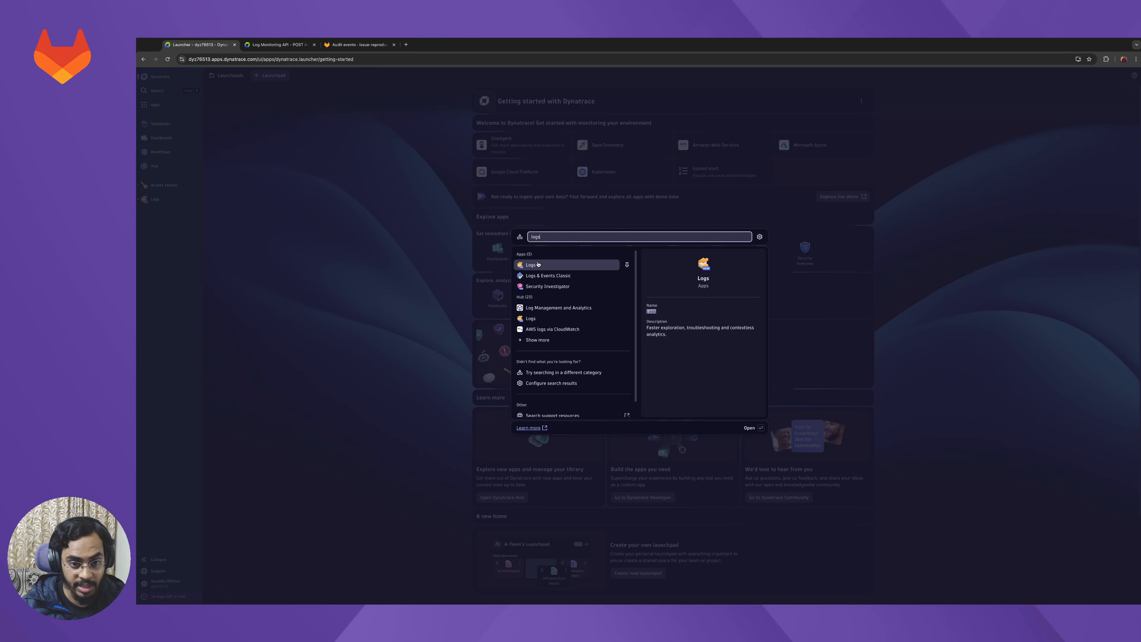
pyautogui.click(530, 266)
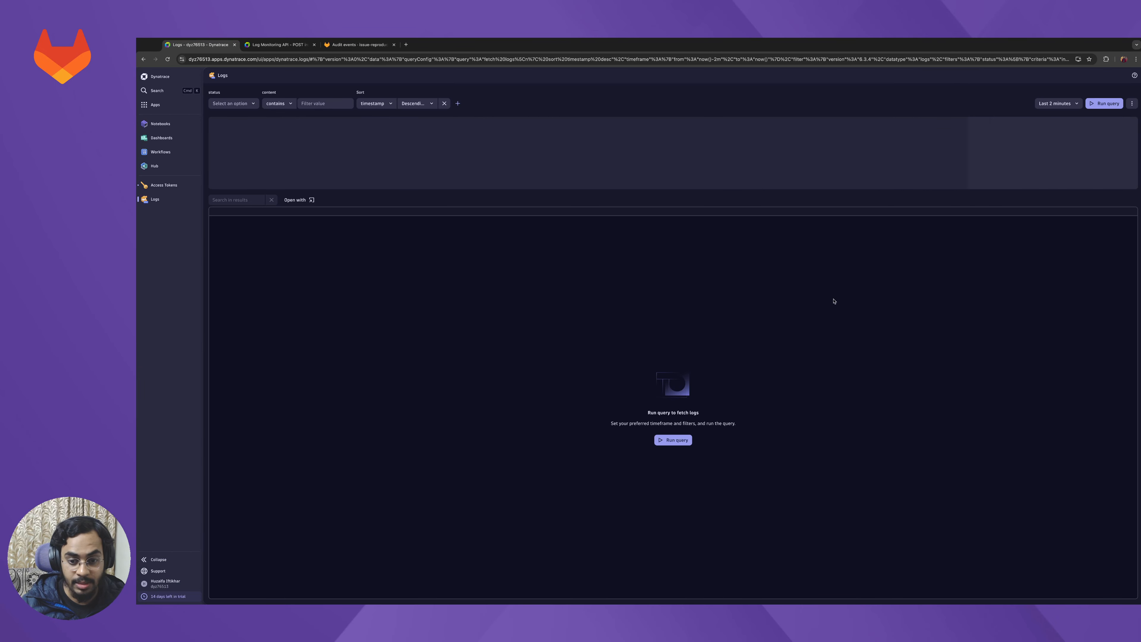
pyautogui.click(1099, 103)
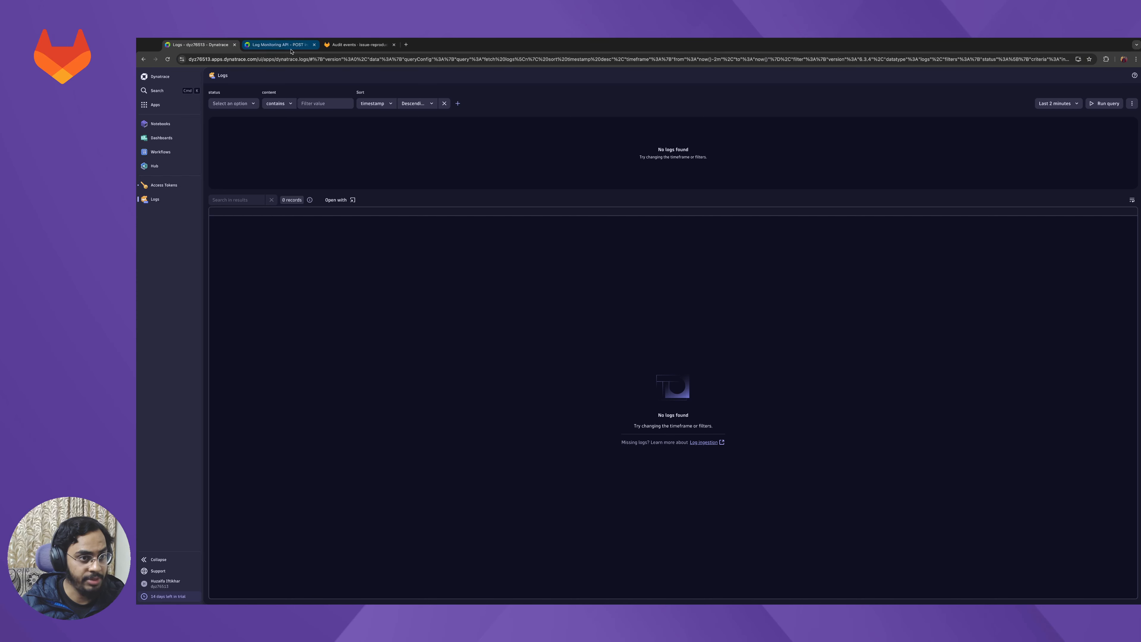
# - Switch back to GitLab, open the group's audit event log and review the entries for the new streaming destination and its custom headers
pyautogui.click(342, 47)
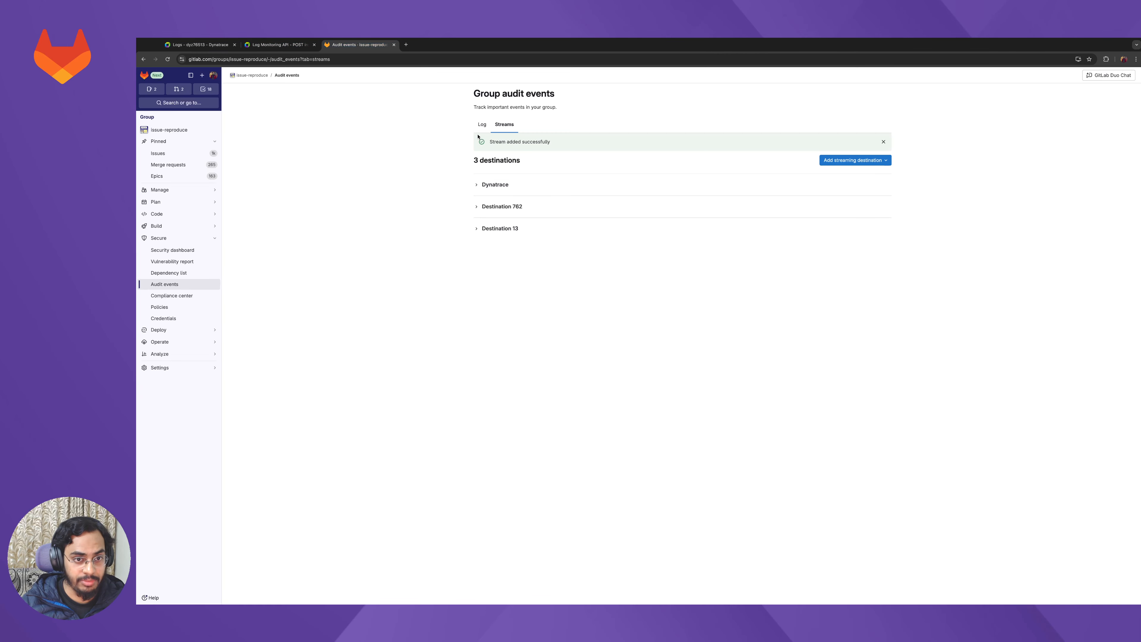
pyautogui.click(482, 125)
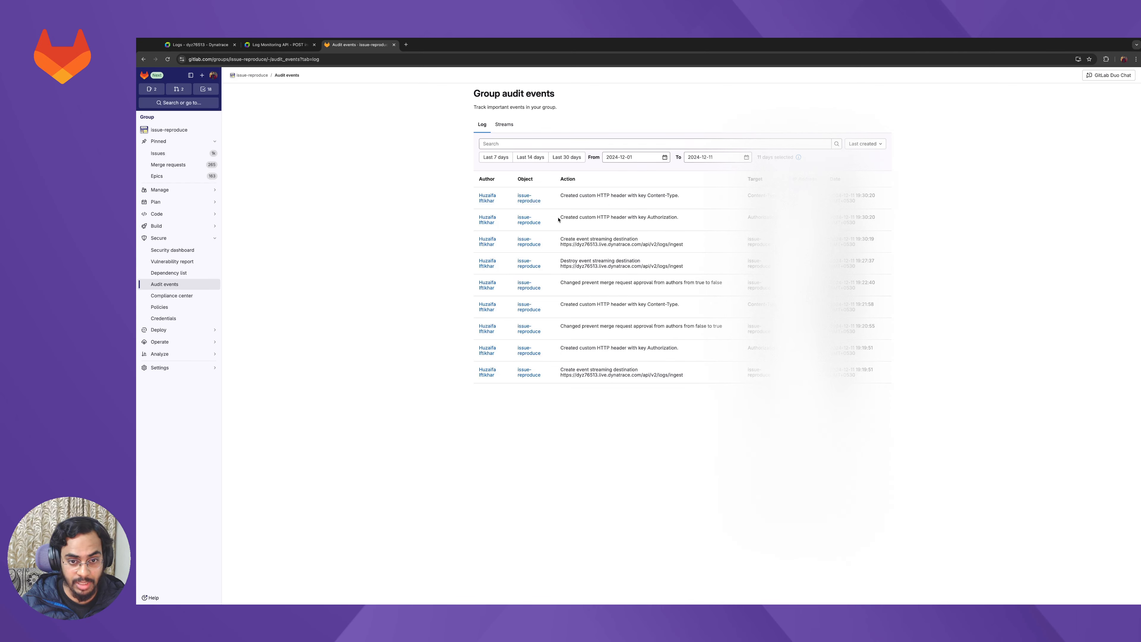
pyautogui.moveTo(559, 239); pyautogui.dragTo(560, 216)
pyautogui.click(683, 246)
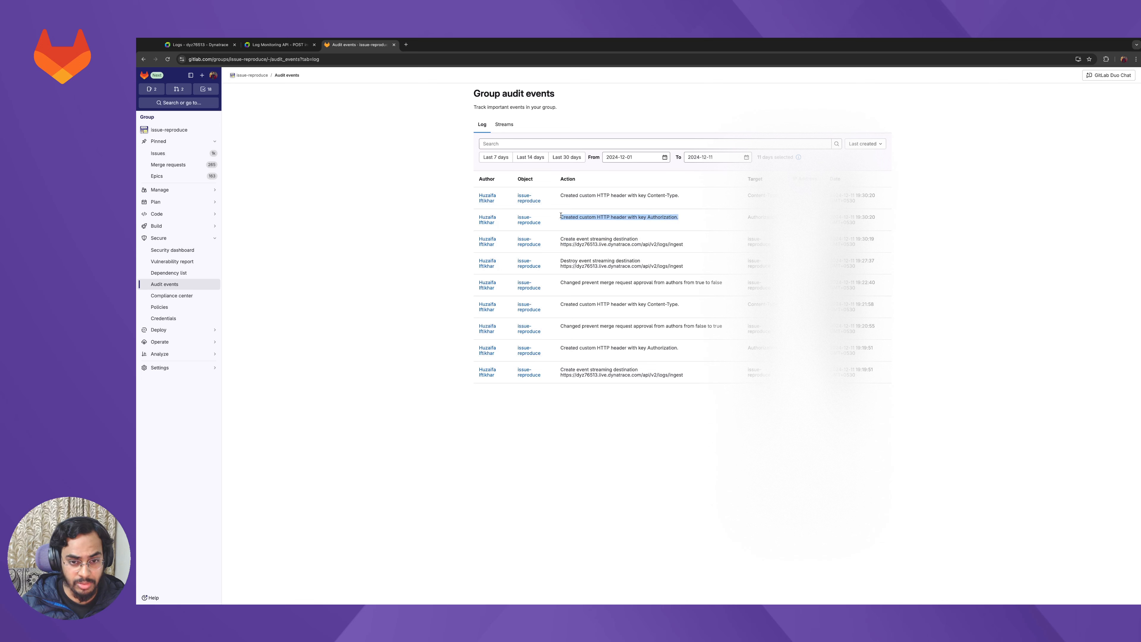
pyautogui.doubleClick(666, 218)
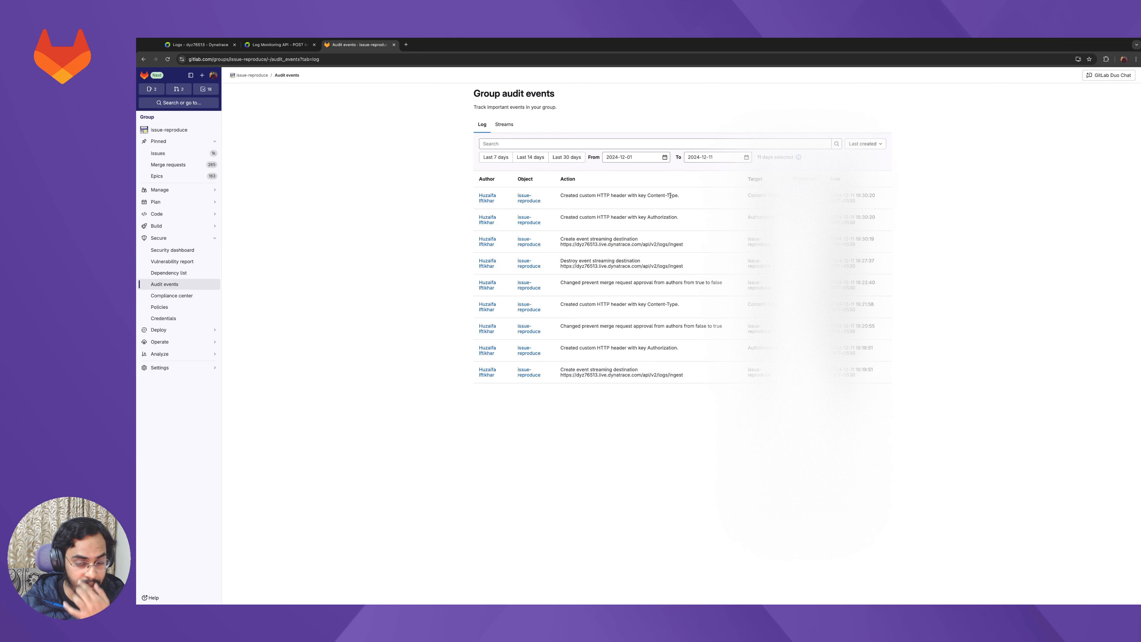
pyautogui.doubleClick(659, 196)
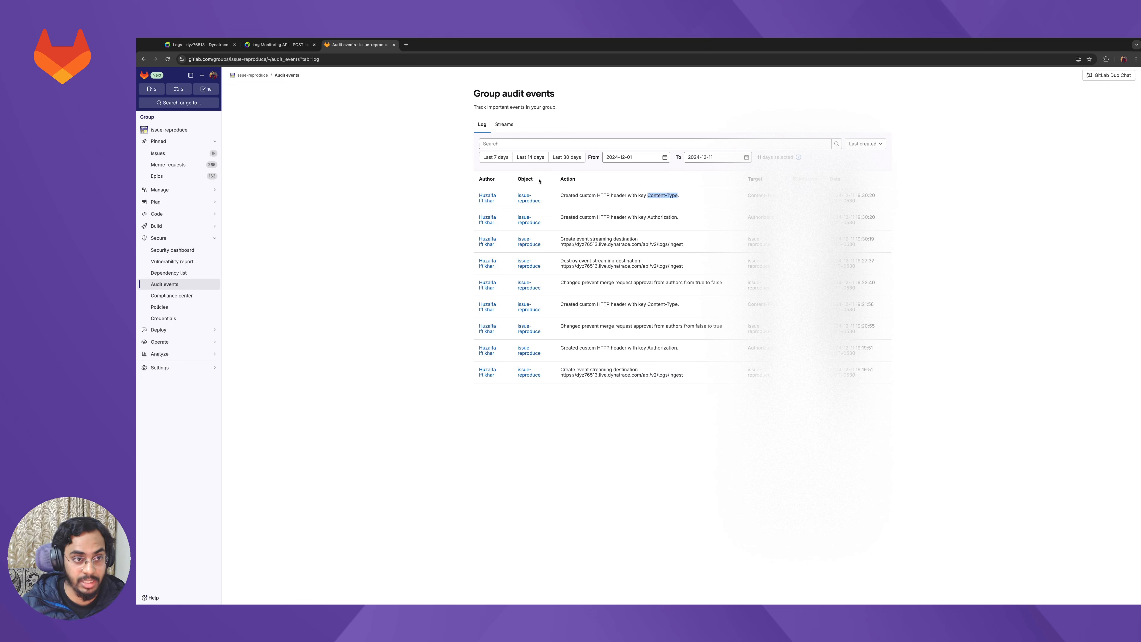
pyautogui.click(404, 159)
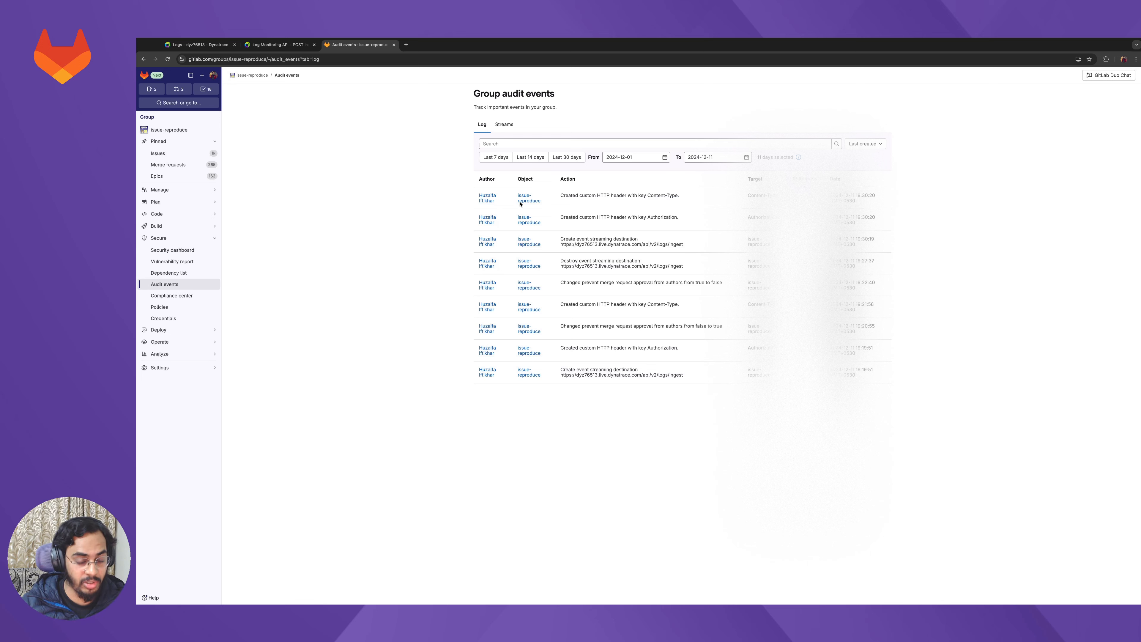
# - Return to the Dynatrace Logs app and rerun the query for the last 2 minutes
pyautogui.click(279, 44)
pyautogui.click(211, 45)
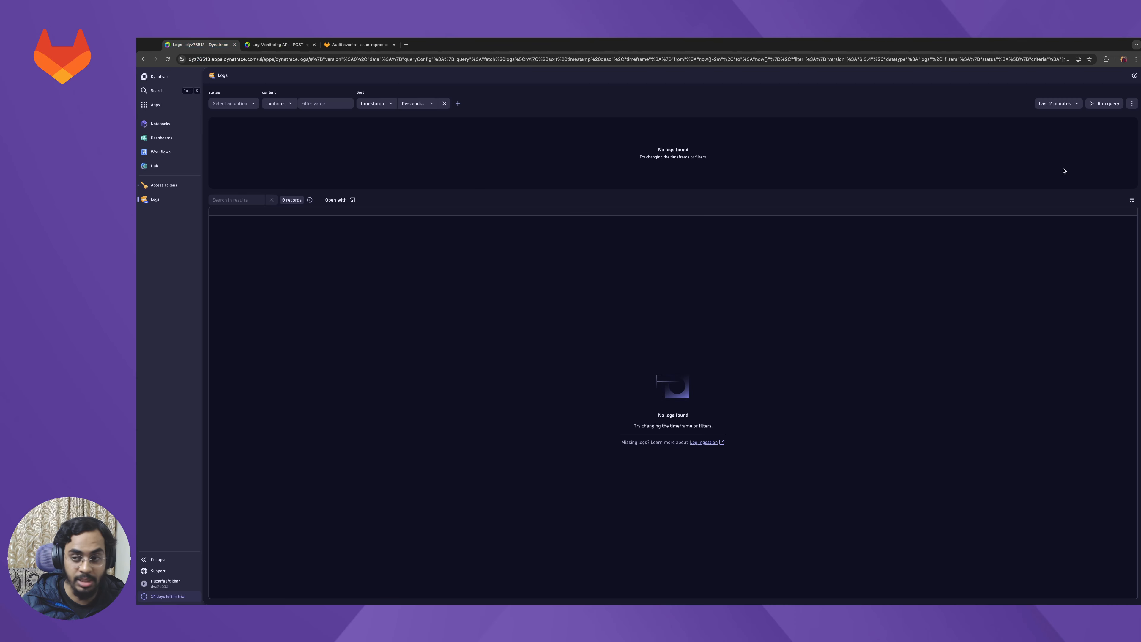
pyautogui.click(1105, 104)
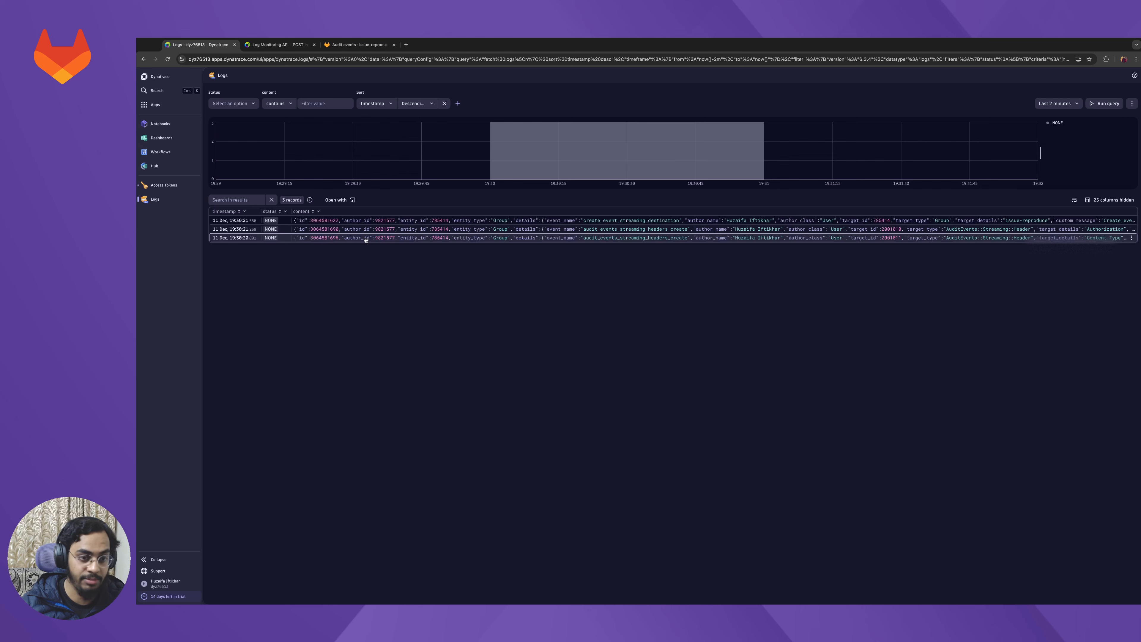
# - Open the three log records one after another, from oldest to newest, and check the event name in their content
pyautogui.click(365, 239)
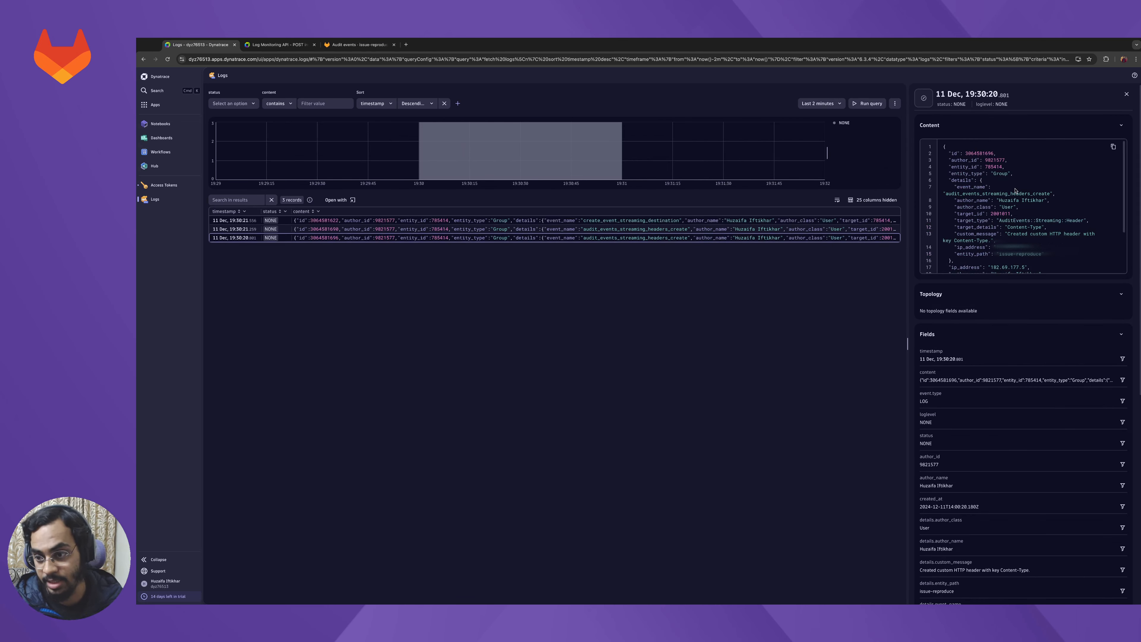
pyautogui.doubleClick(988, 193)
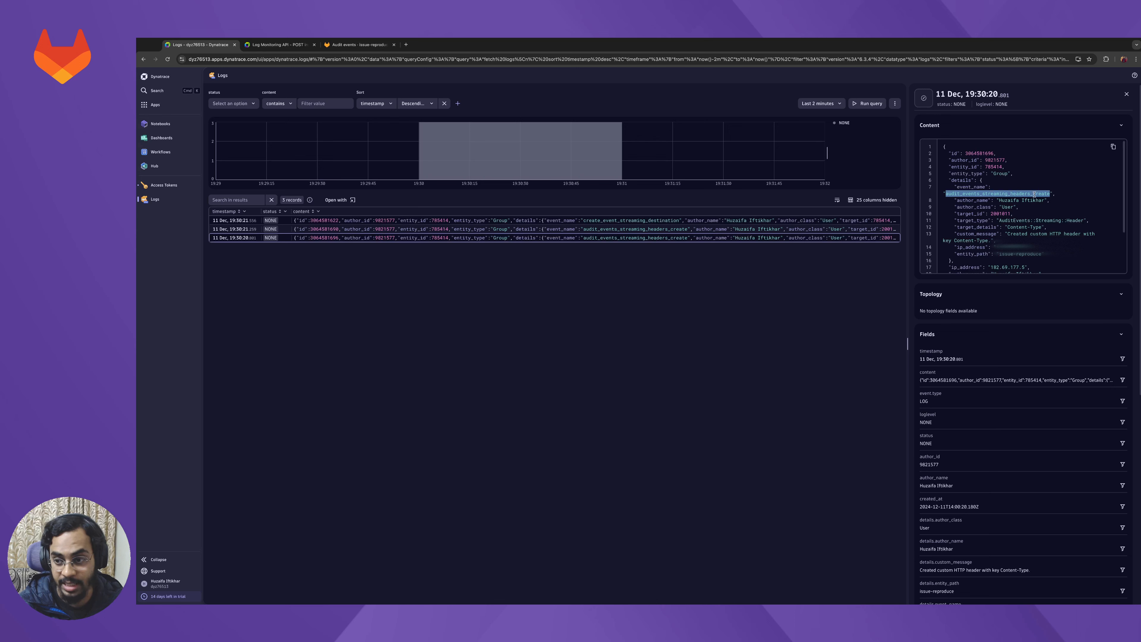
pyautogui.click(1034, 194)
pyautogui.click(769, 230)
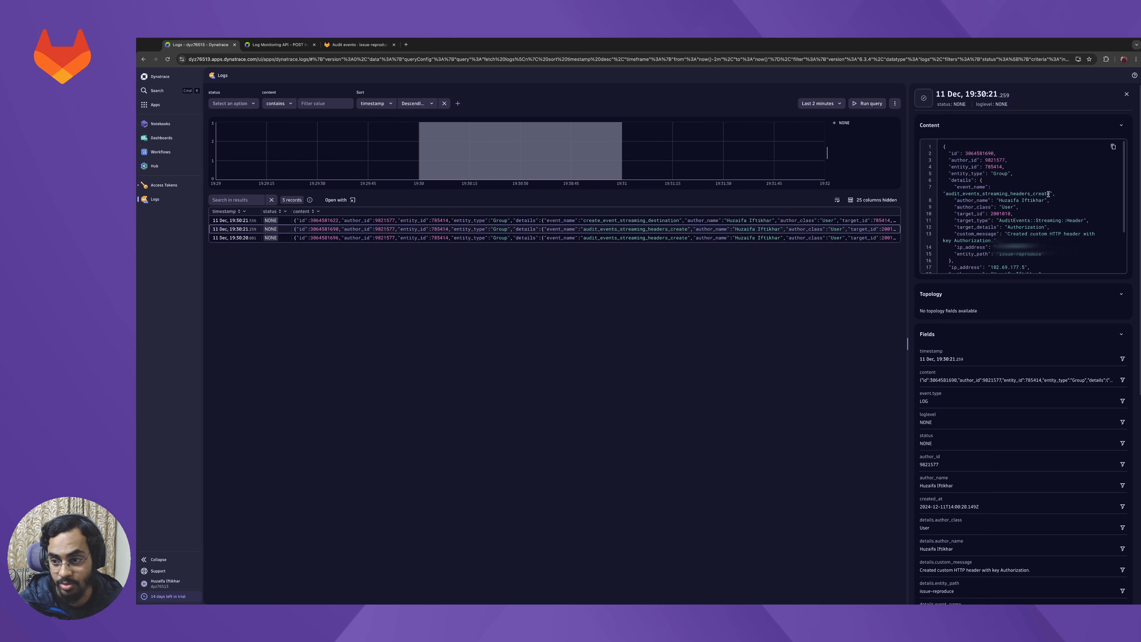
pyautogui.click(777, 222)
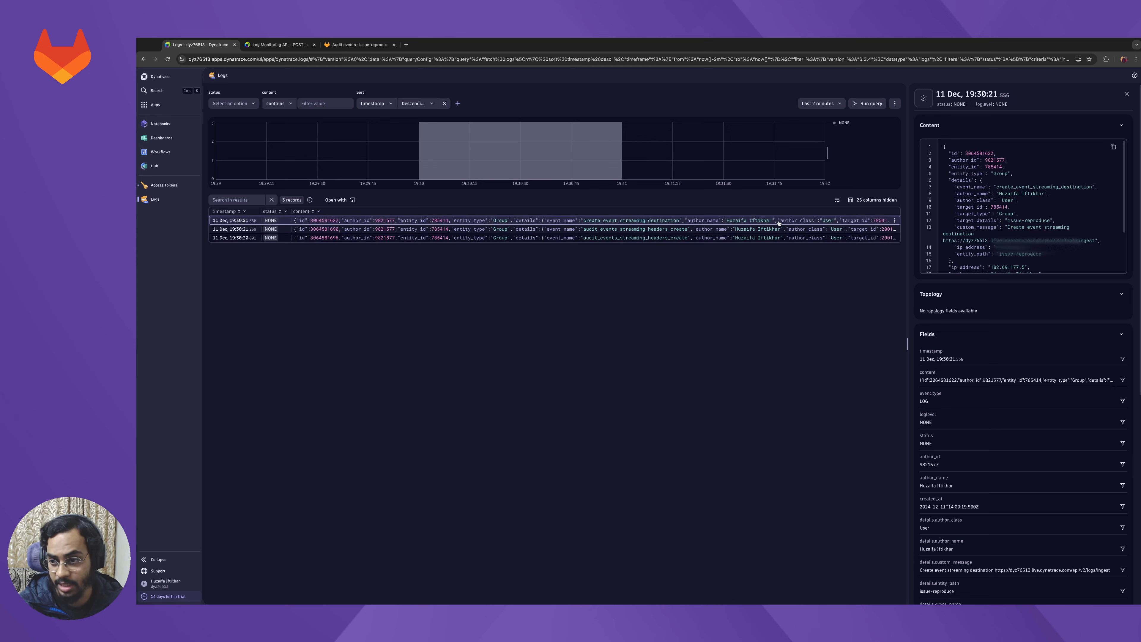
pyautogui.doubleClick(1038, 187)
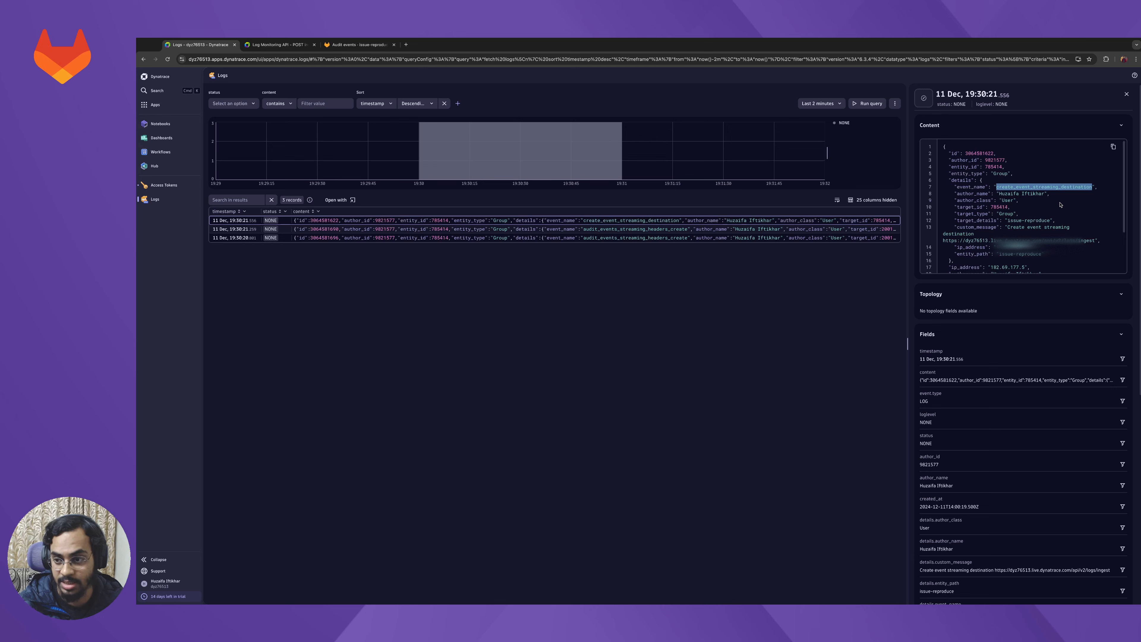
# - Read the custom message and destination URL in the content of the create_event_streaming_destination record
pyautogui.scroll(-1, 1001, 220)
pyautogui.scroll(-1, 995, 223)
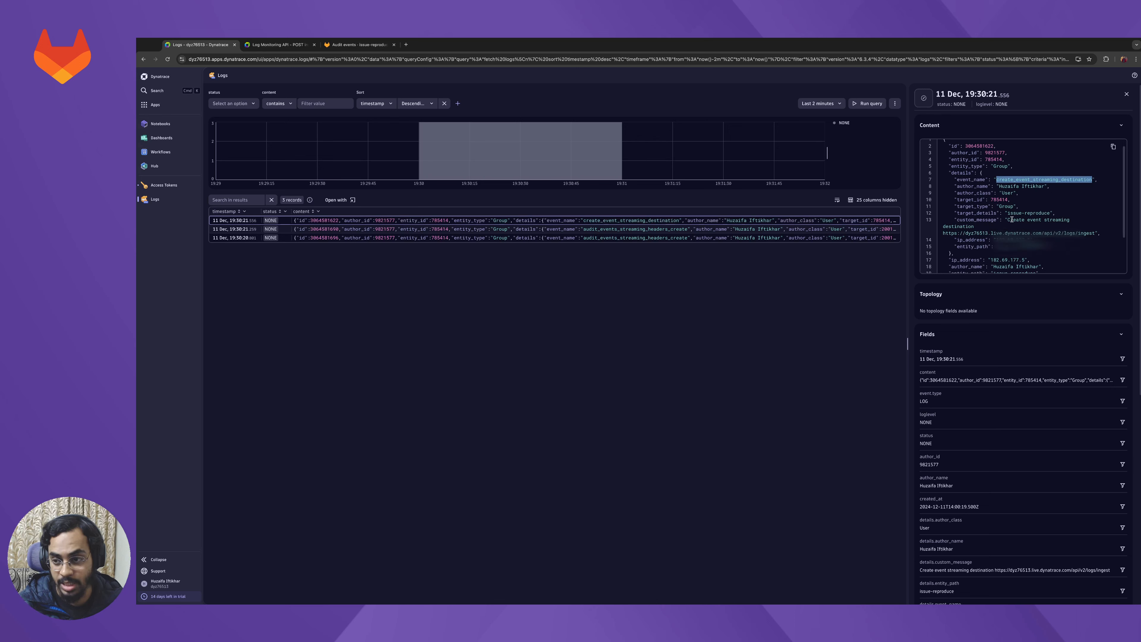
pyautogui.moveTo(1008, 220); pyautogui.dragTo(1070, 220)
pyautogui.moveTo(944, 233); pyautogui.dragTo(1061, 234)
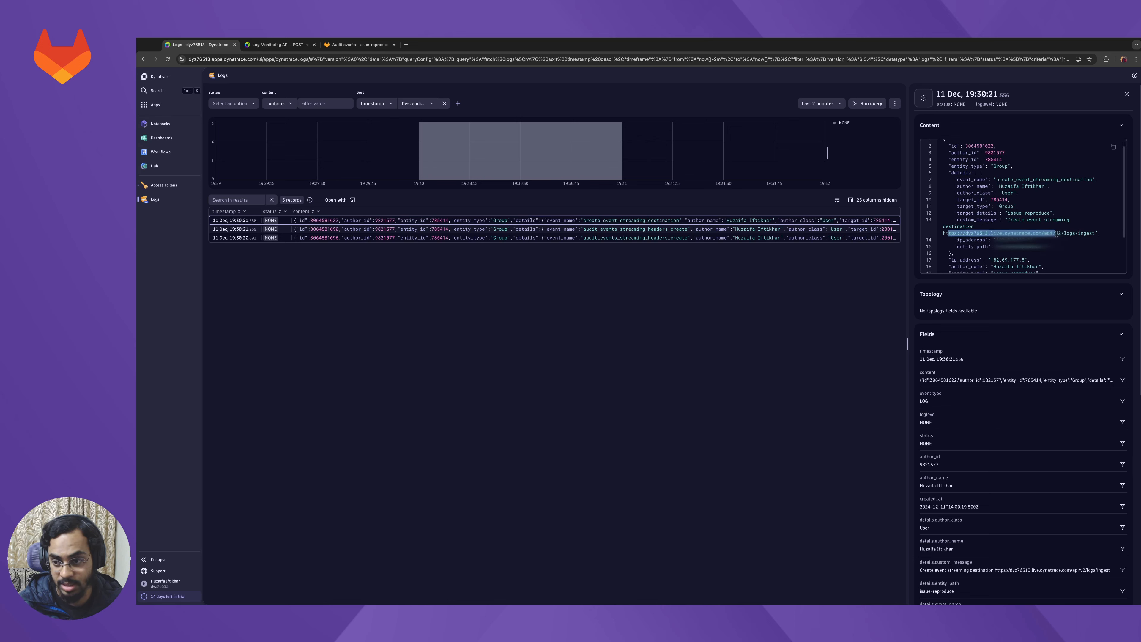
pyautogui.click(1053, 233)
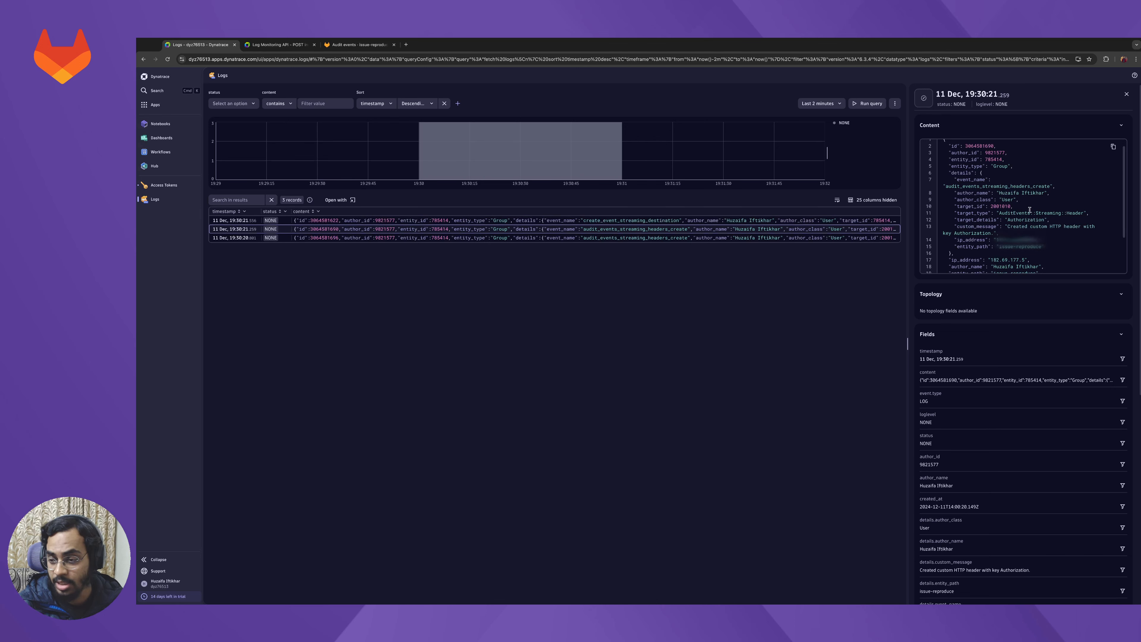
# - Compare the custom messages of the two header creation records, checking the Authorization and Content-Type keys
pyautogui.moveTo(1008, 226); pyautogui.dragTo(1081, 227)
pyautogui.click(1068, 227)
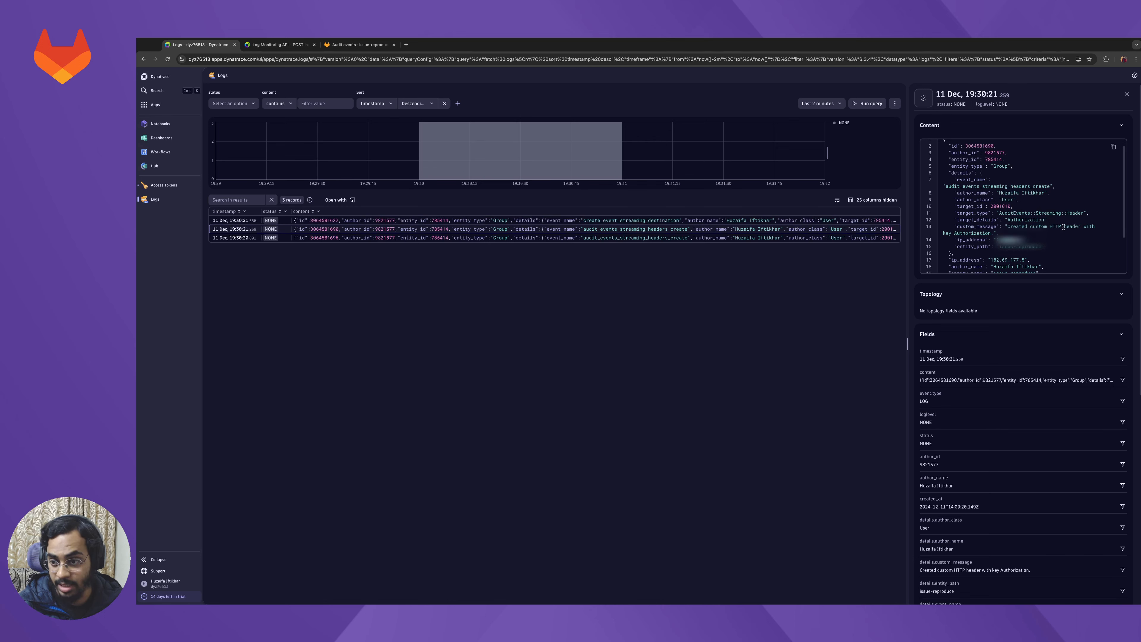
pyautogui.scroll(-1, 1068, 227)
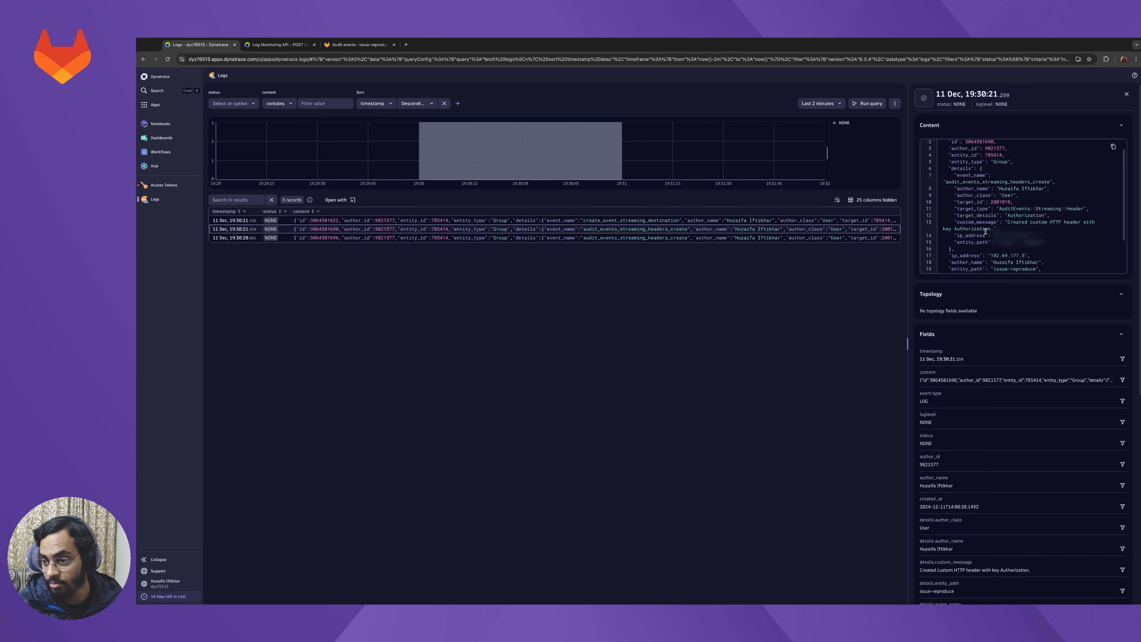
pyautogui.doubleClick(975, 229)
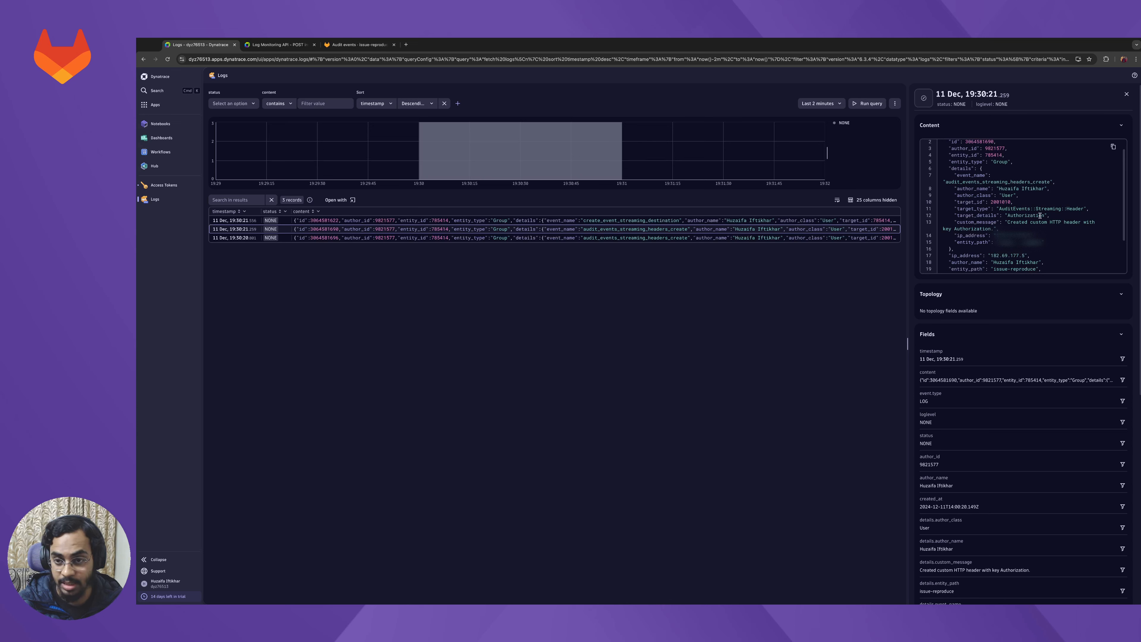
pyautogui.click(799, 237)
pyautogui.moveTo(960, 230); pyautogui.dragTo(982, 230)
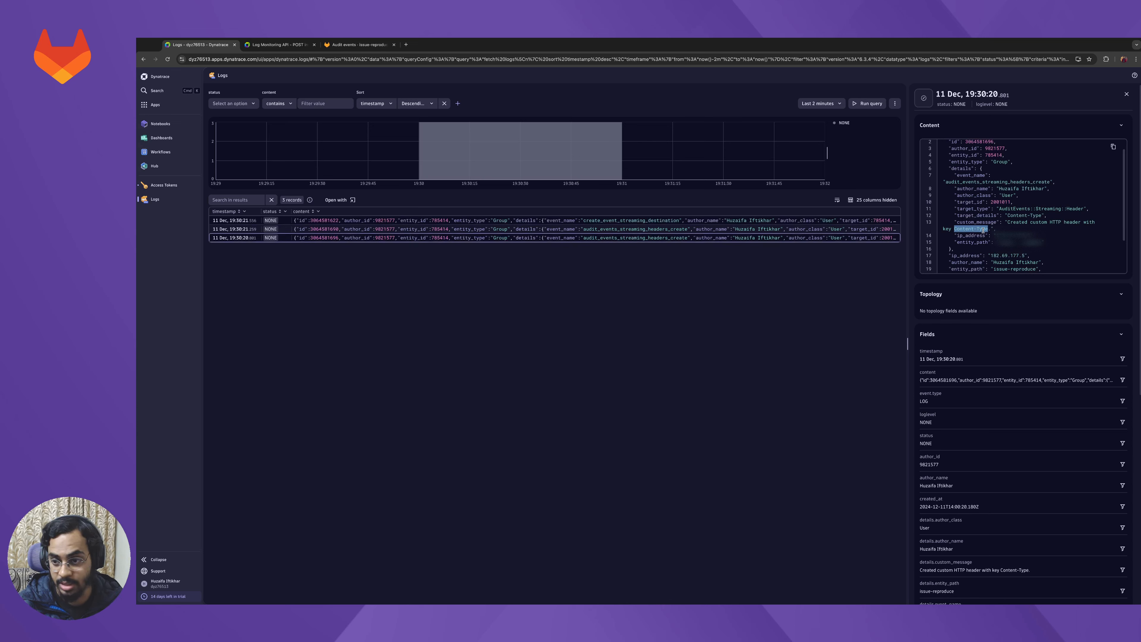
pyautogui.click(982, 230)
# - Switch to GitLab, open the group's general settings and expand the Merge request approvals section
pyautogui.click(358, 44)
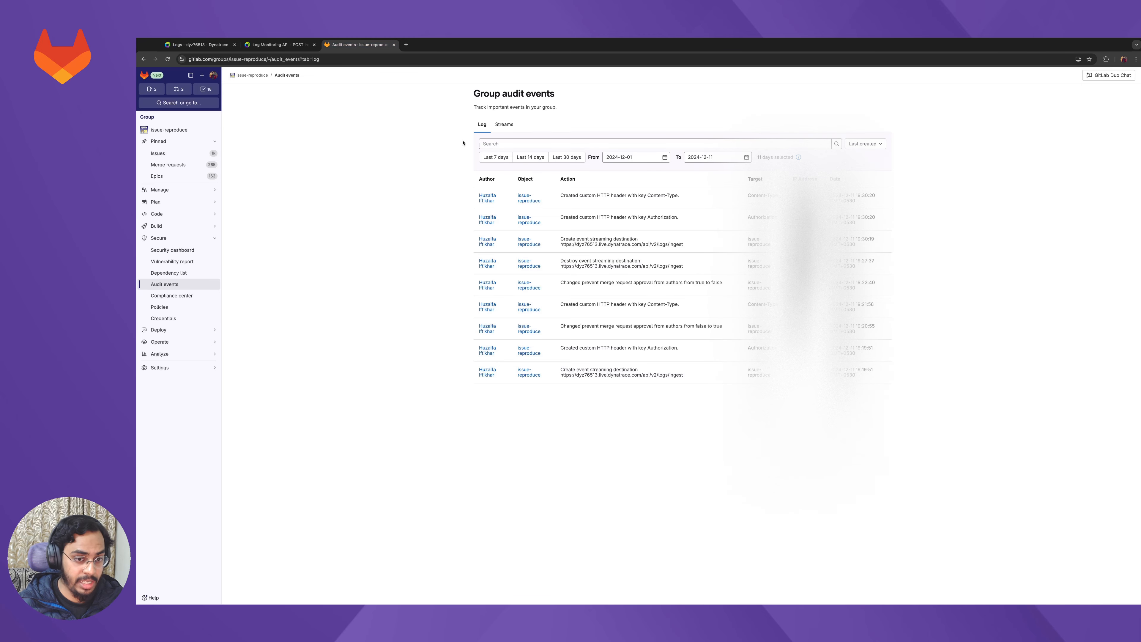
pyautogui.moveTo(197, 368)
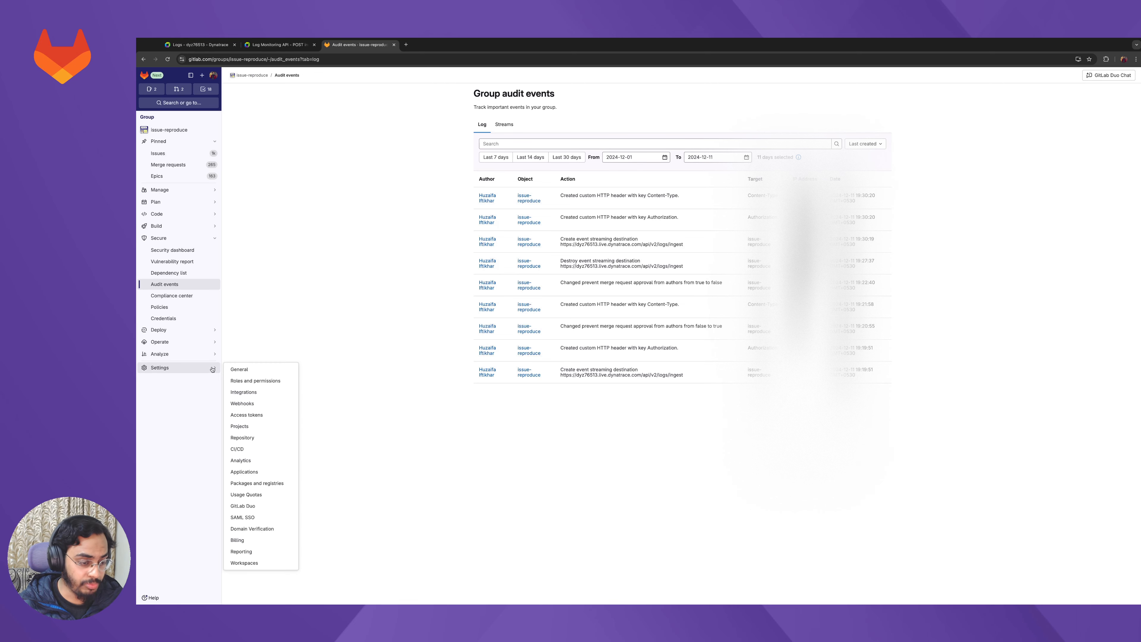
pyautogui.click(245, 369)
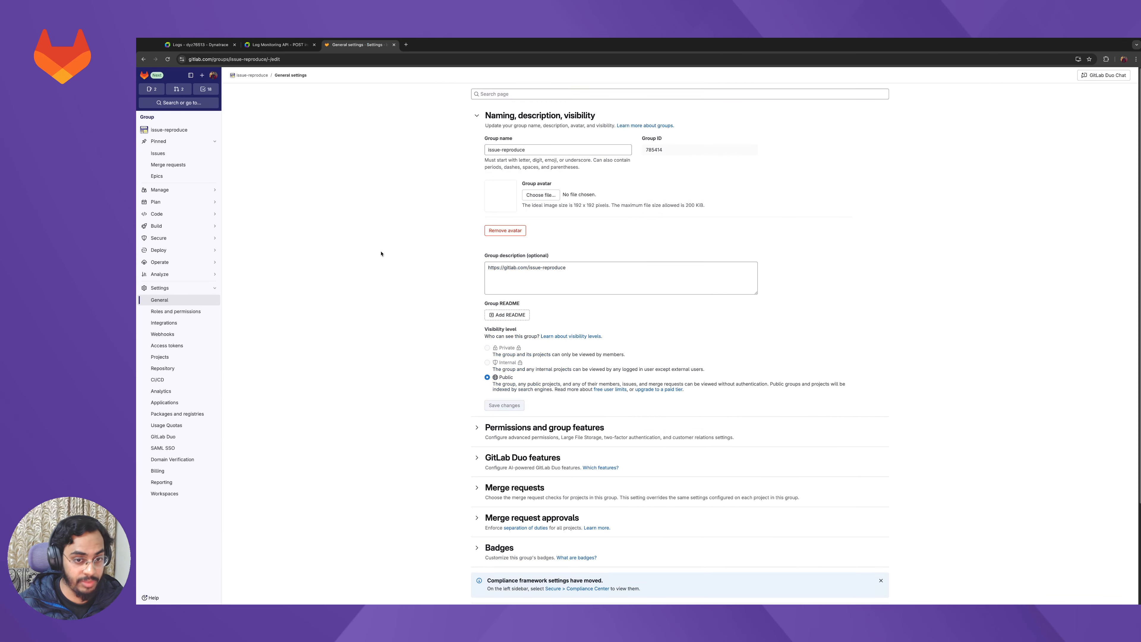
pyautogui.scroll(-3, 395, 311)
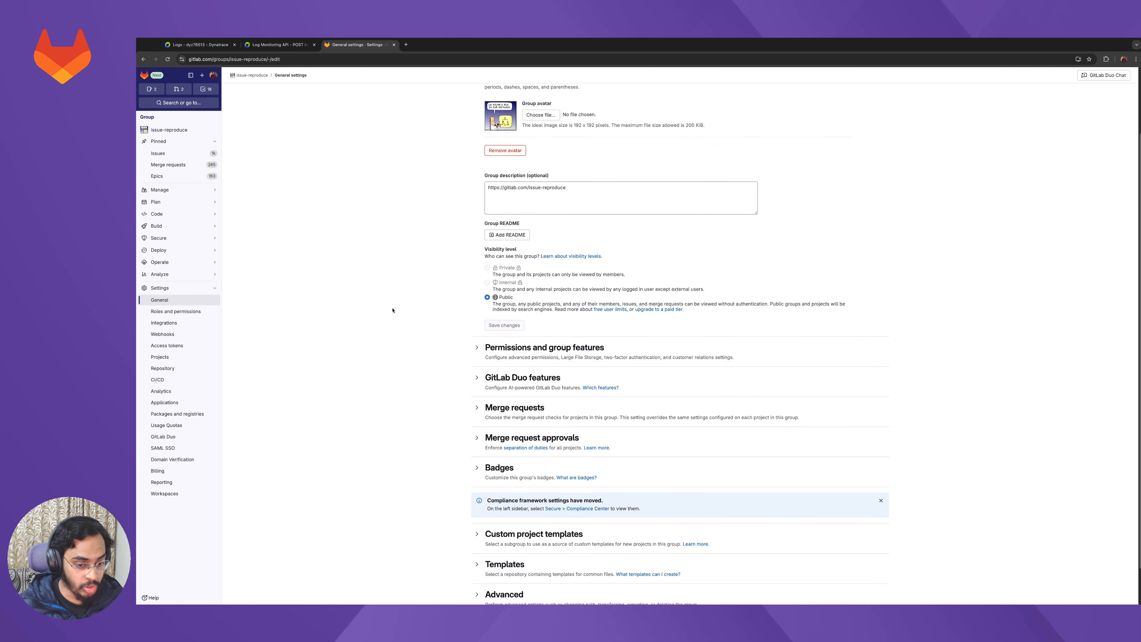
pyautogui.click(530, 395)
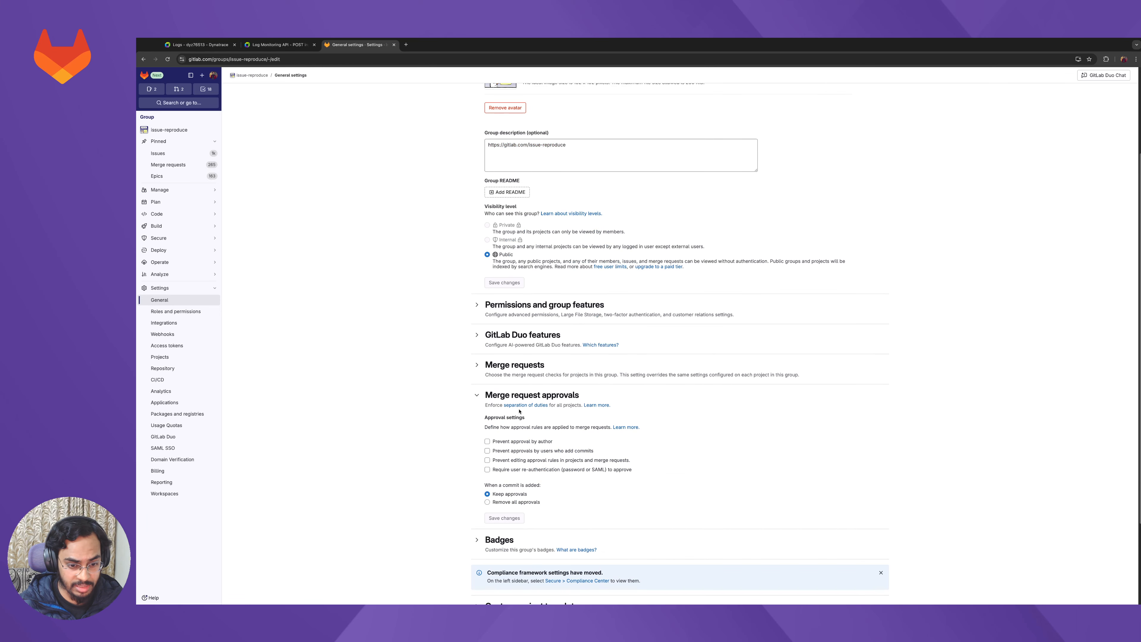
# - Enable Prevent approval by author in the group's merge request approval settings and save the changes
pyautogui.scroll(-2, 524, 395)
pyautogui.click(530, 369)
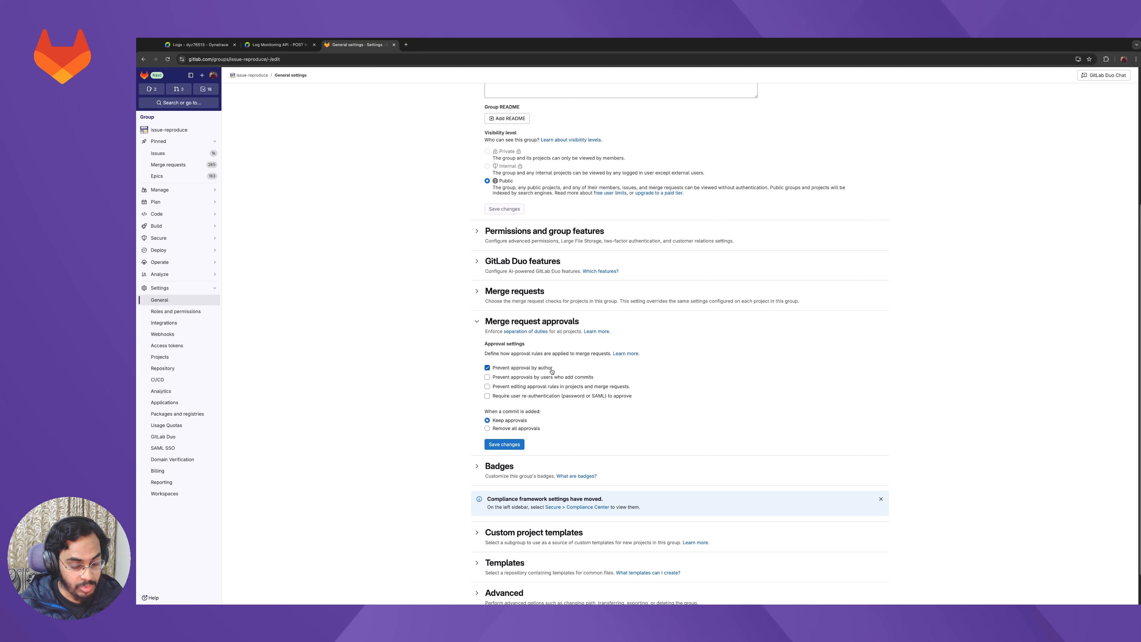
pyautogui.click(504, 444)
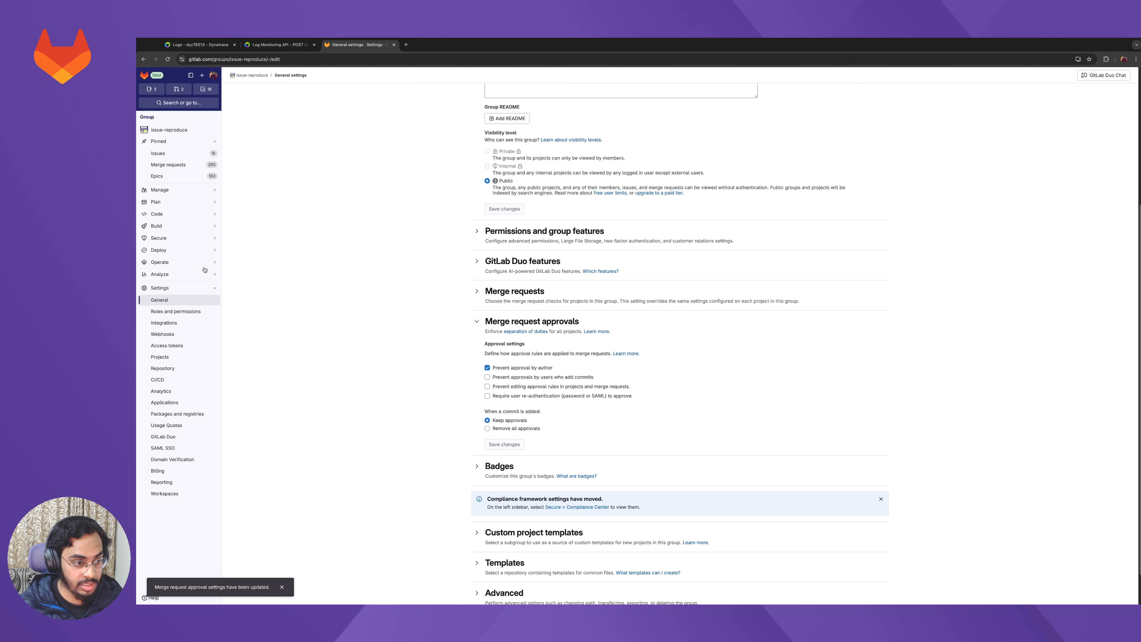
# - Open the group's audit events and read the action of the newest entry
pyautogui.moveTo(192, 200)
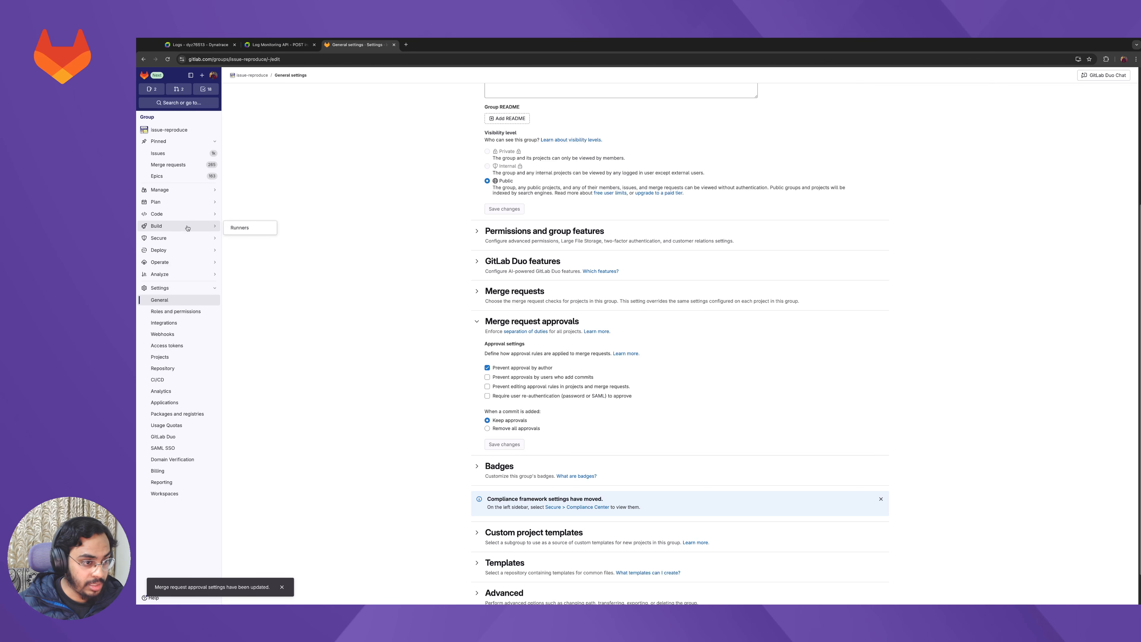
pyautogui.moveTo(178, 240)
pyautogui.click(244, 274)
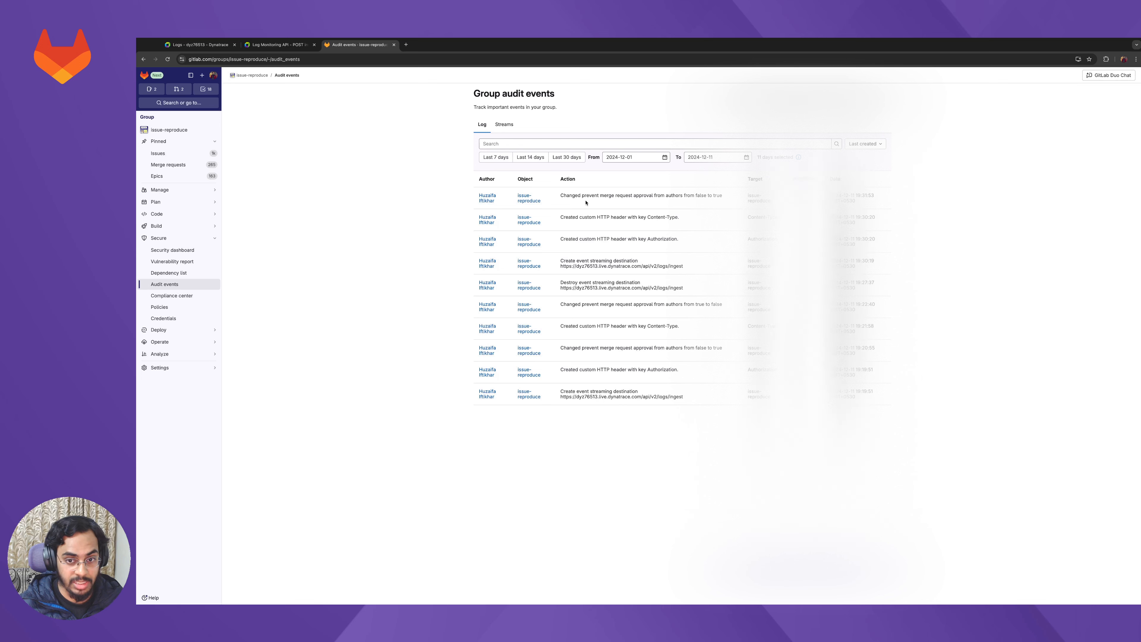
pyautogui.doubleClick(568, 196)
pyautogui.moveTo(582, 196); pyautogui.dragTo(658, 197)
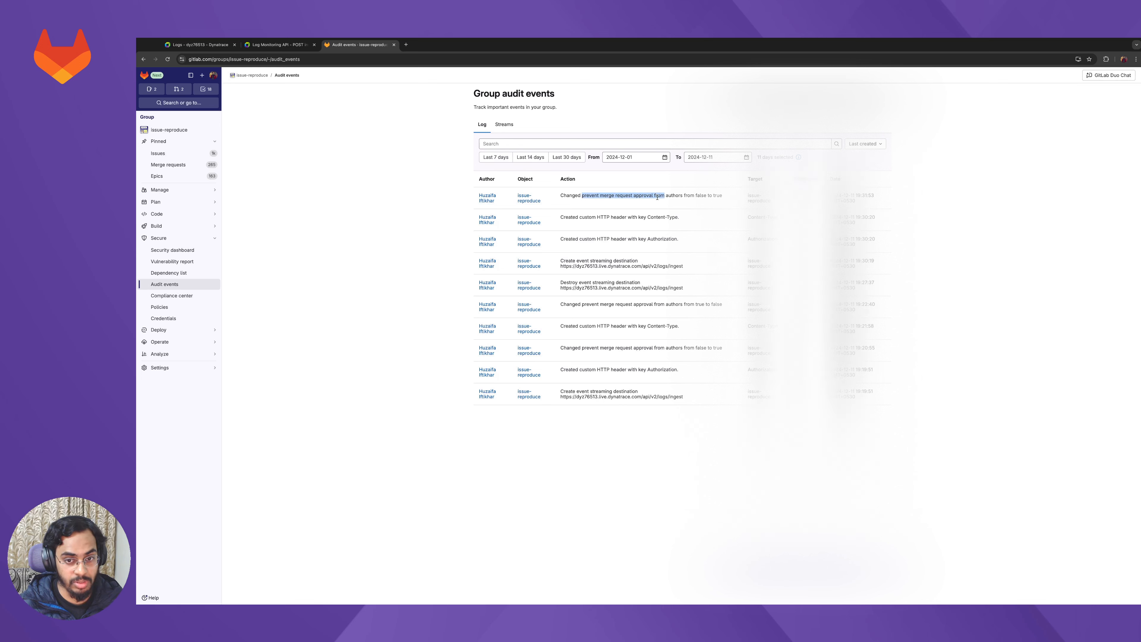
pyautogui.click(707, 197)
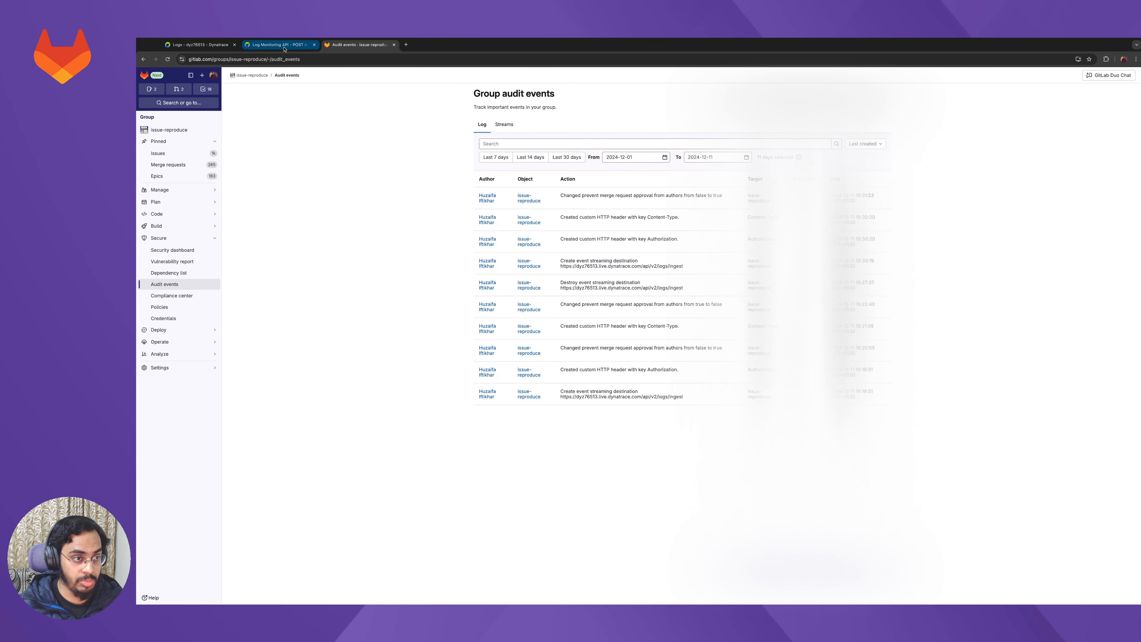
# - Switch to Dynatrace Logs and rerun the log query for the last 2 minutes
pyautogui.click(201, 47)
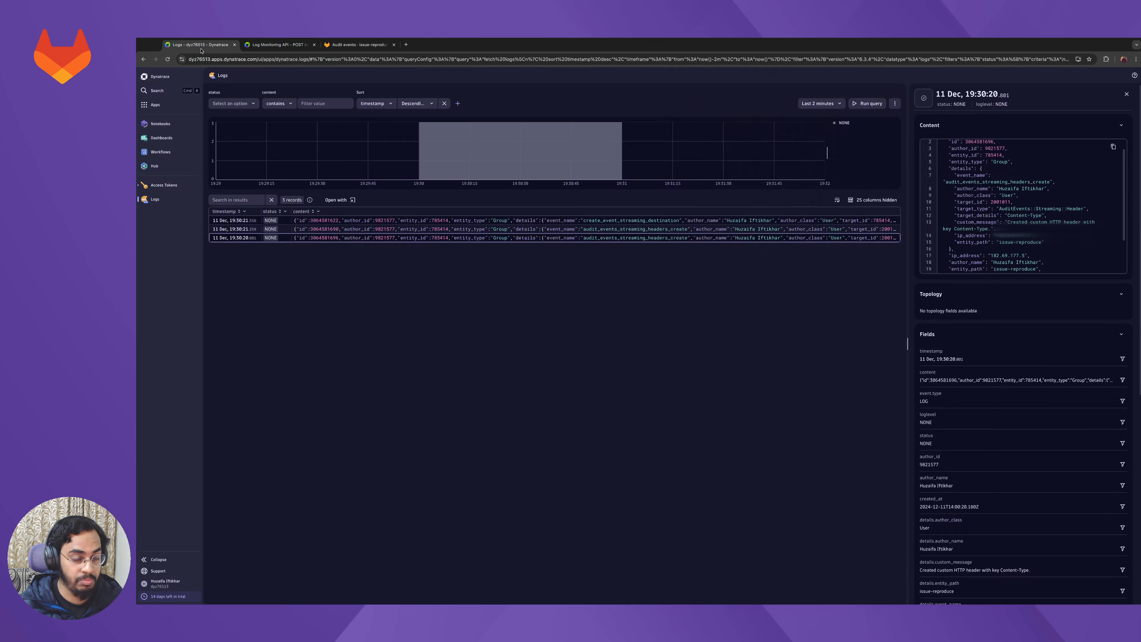
pyautogui.click(872, 103)
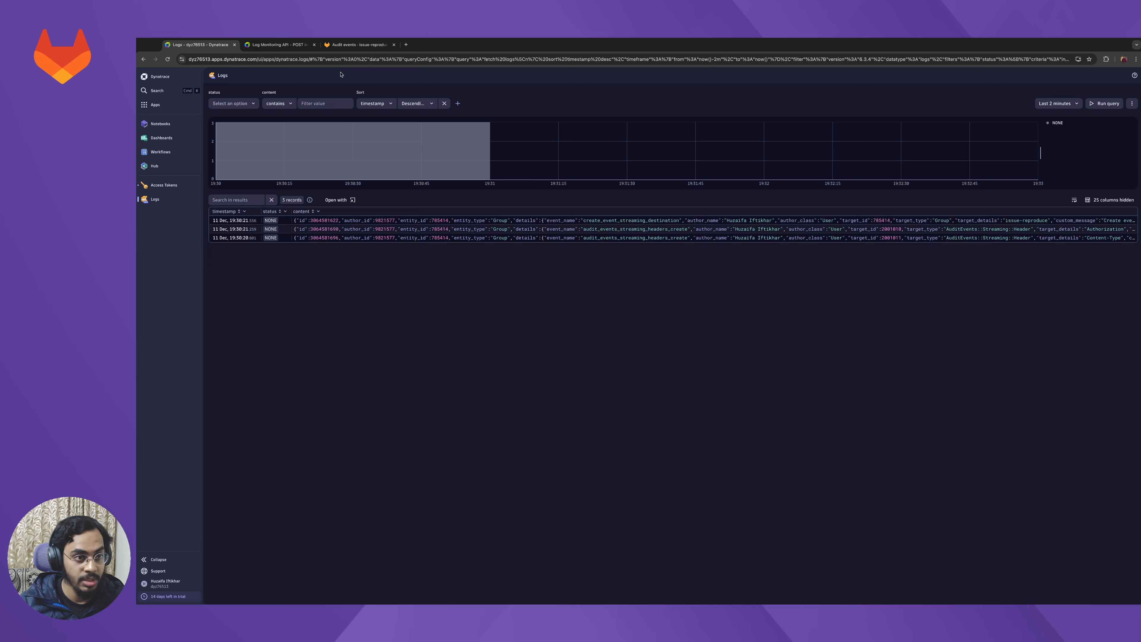
# - Switch to GitLab, open the group's general settings in a separate tab and expand the Merge request approvals section
pyautogui.click(349, 45)
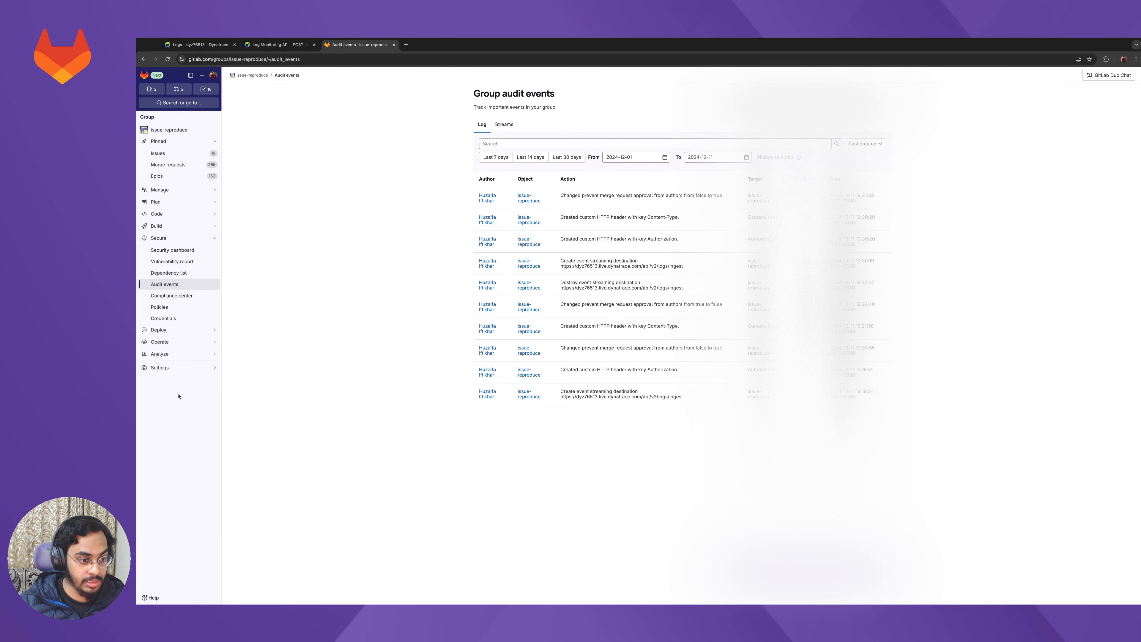
pyautogui.moveTo(192, 369)
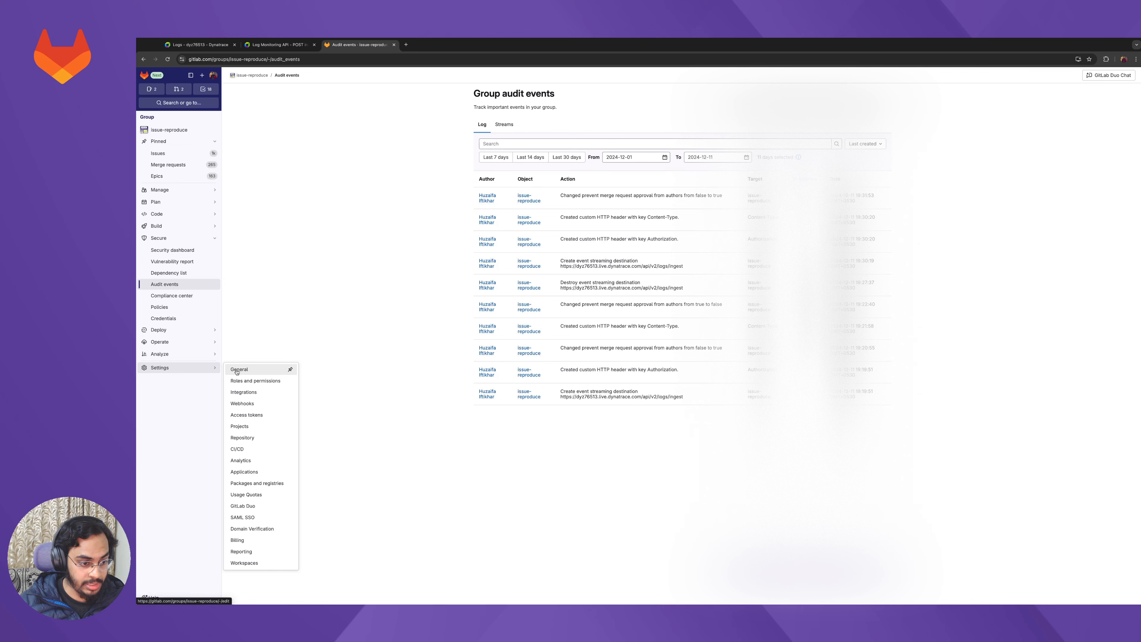
pyautogui.keyDown('super'); pyautogui.click(238, 369); pyautogui.keyUp('super')
pyautogui.click(441, 47)
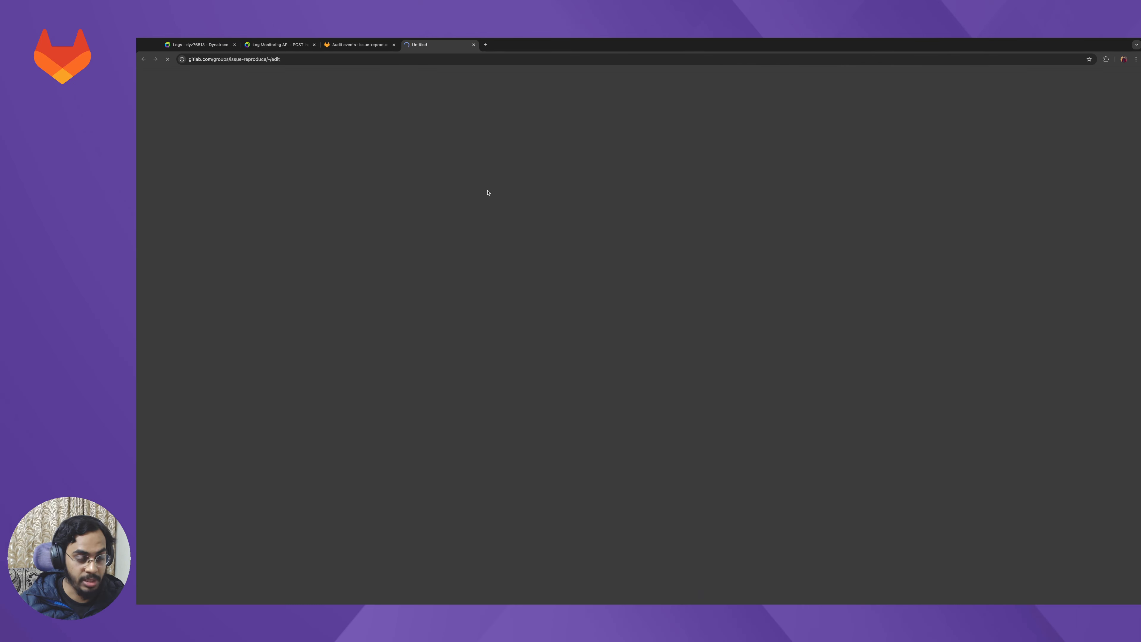
pyautogui.scroll(-3, 491, 314)
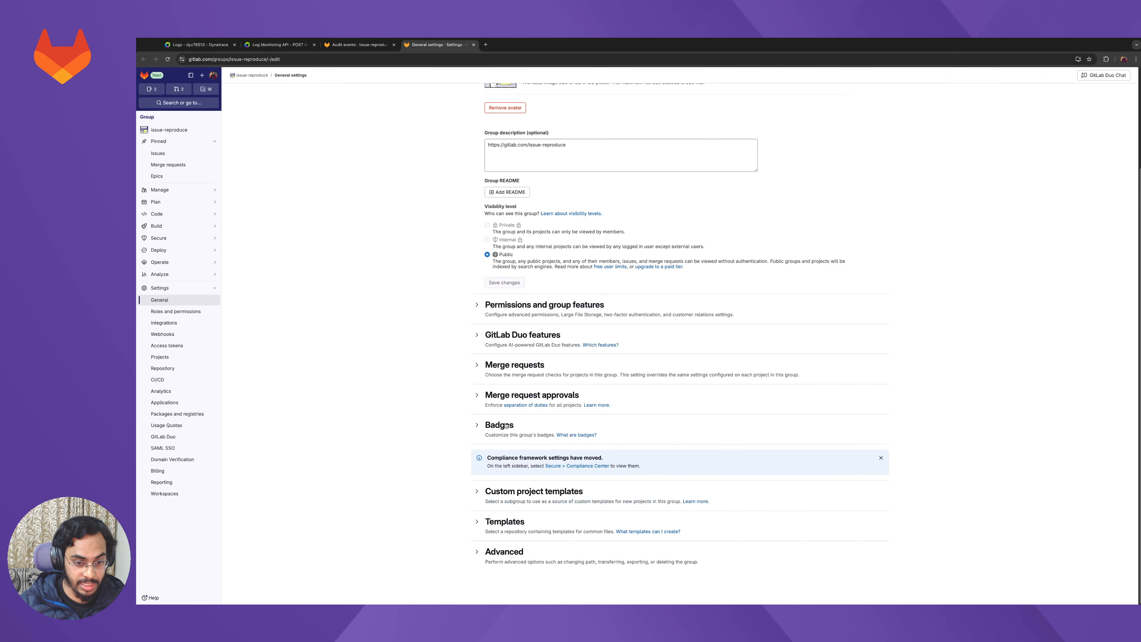
pyautogui.click(477, 394)
pyautogui.scroll(-2, 422, 388)
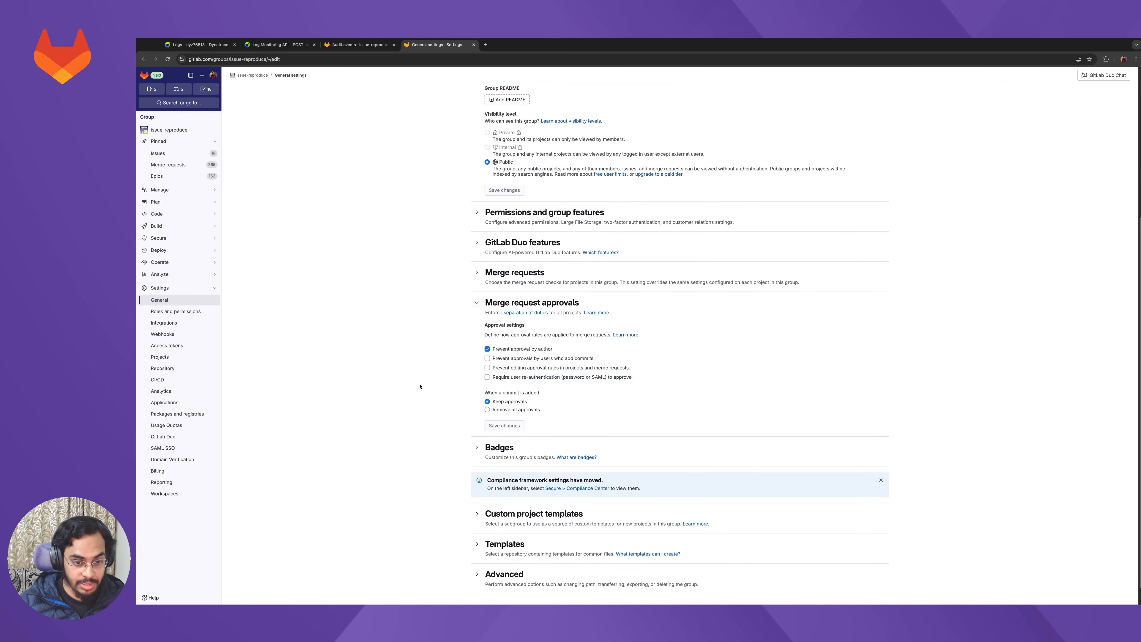
# - Switch to Dynatrace Logs, rerun the query and extend its timeframe to the last 5 minutes
pyautogui.click(202, 46)
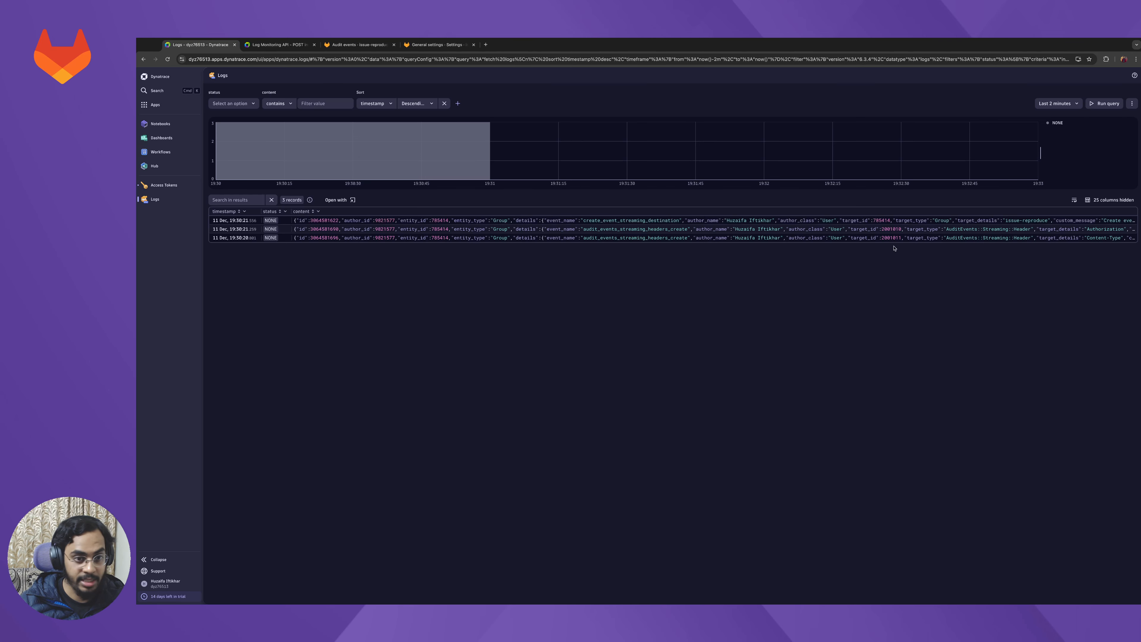
pyautogui.click(1105, 106)
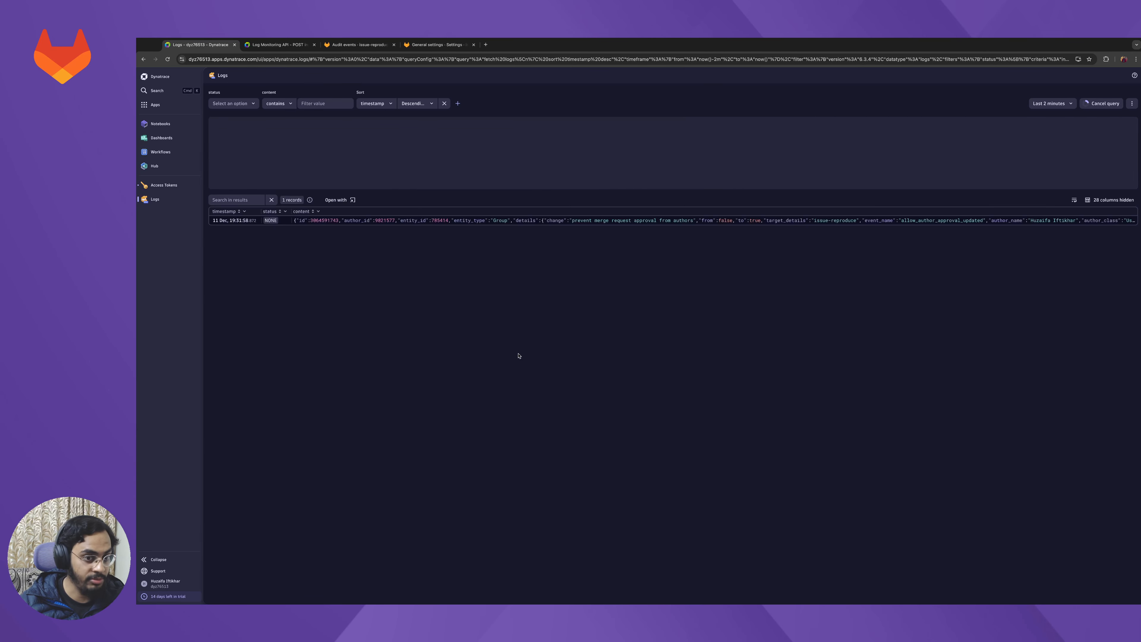
pyautogui.click(1058, 104)
pyautogui.click(907, 128)
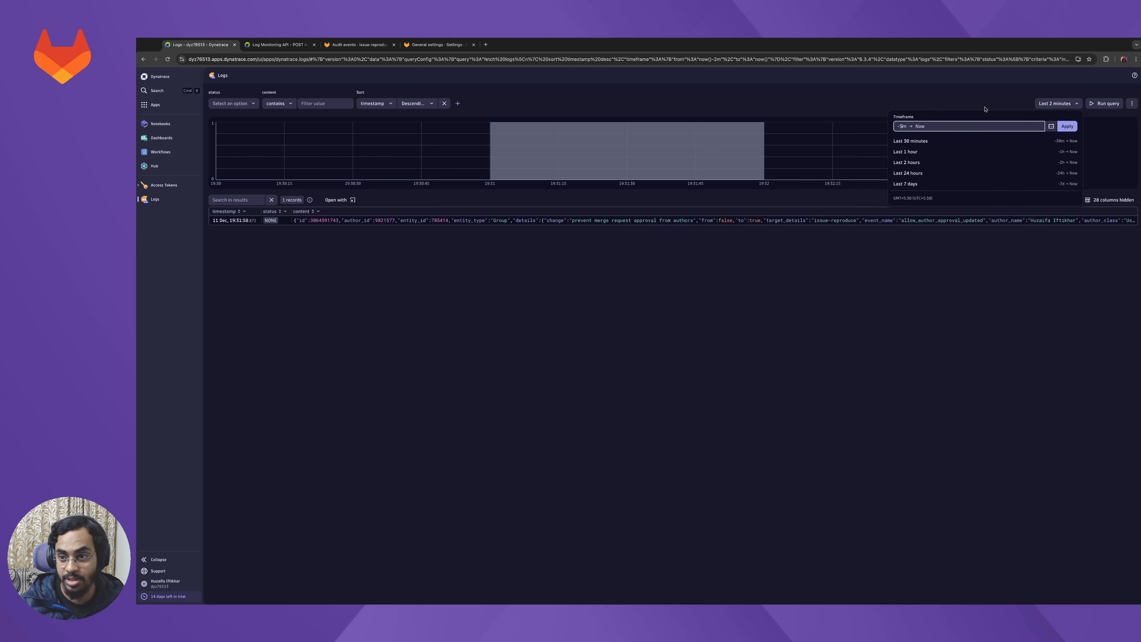
pyautogui.click(1072, 129)
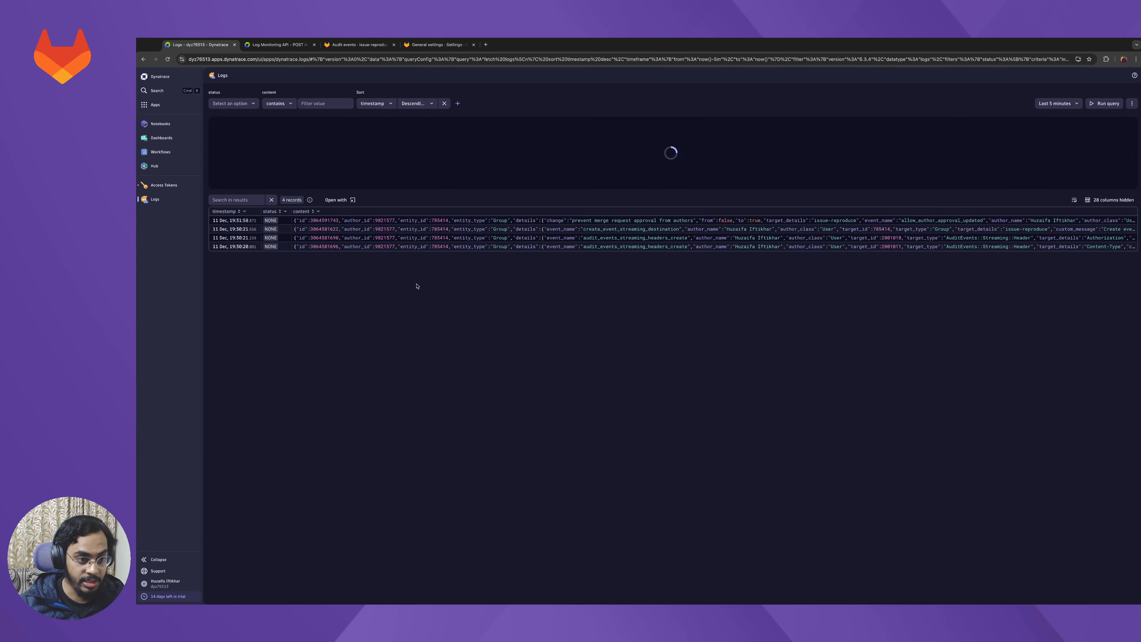
# - Open the newest log record and check the change, from and to values in its content
pyautogui.click(366, 220)
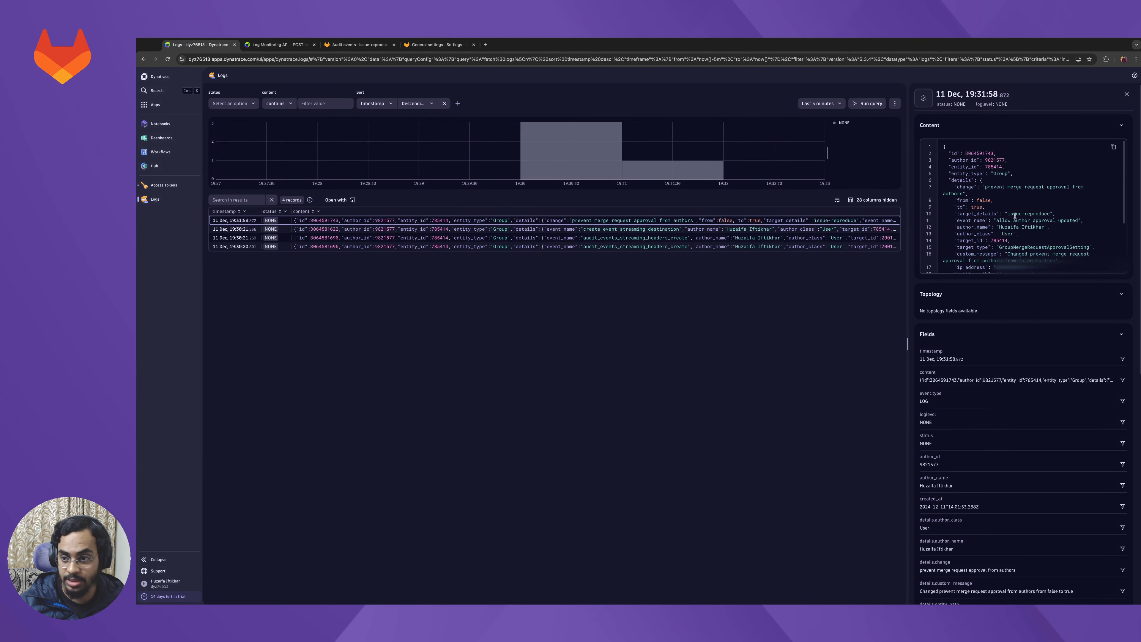
pyautogui.moveTo(997, 187); pyautogui.dragTo(1058, 187)
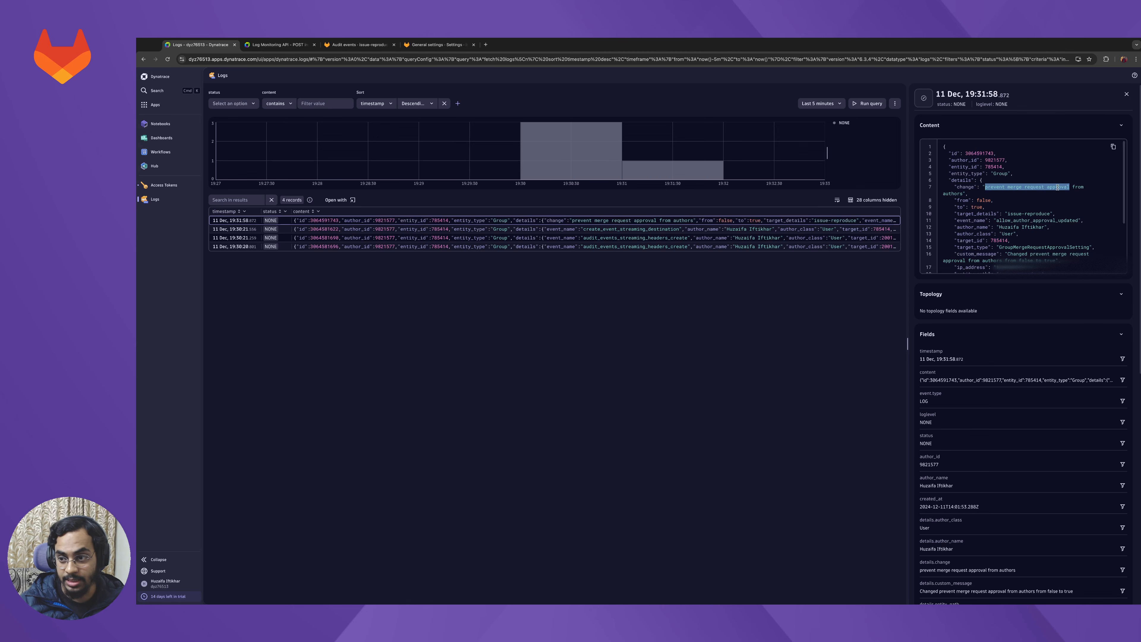
pyautogui.click(1006, 198)
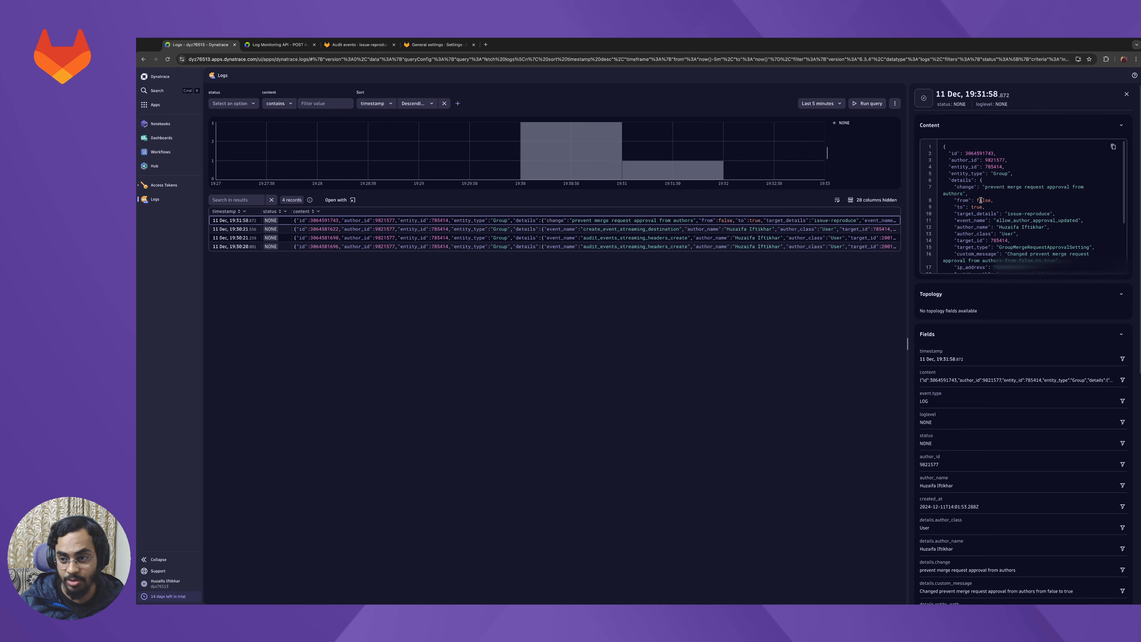
# - Switch to GitLab's general settings, disable Prevent approval by author for the group and save the changes
pyautogui.click(438, 45)
pyautogui.click(487, 349)
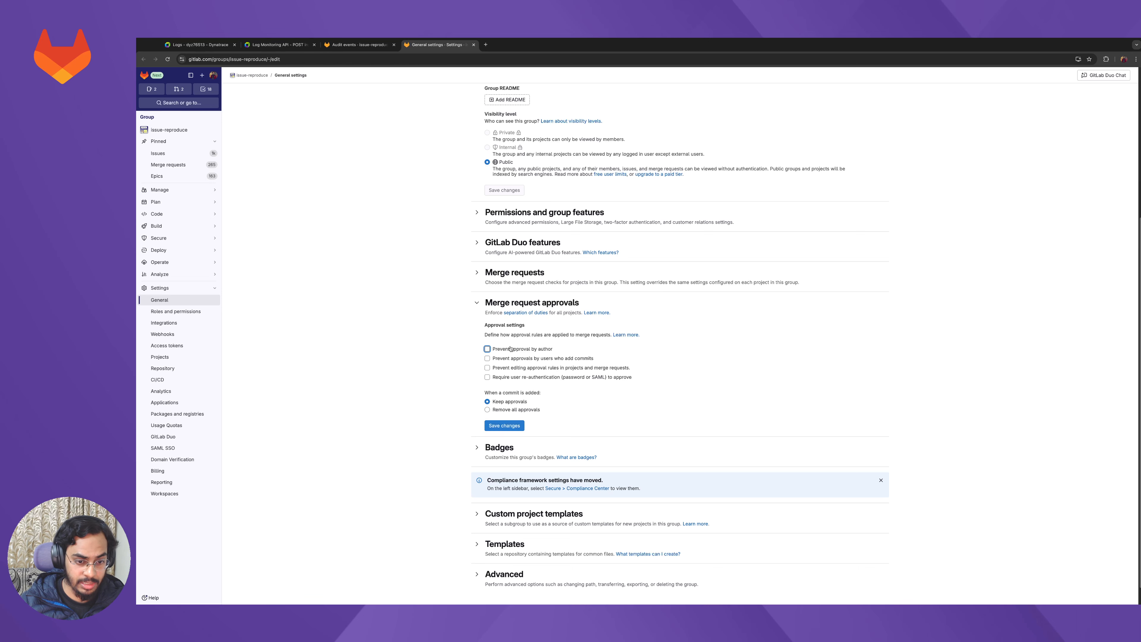
pyautogui.click(512, 425)
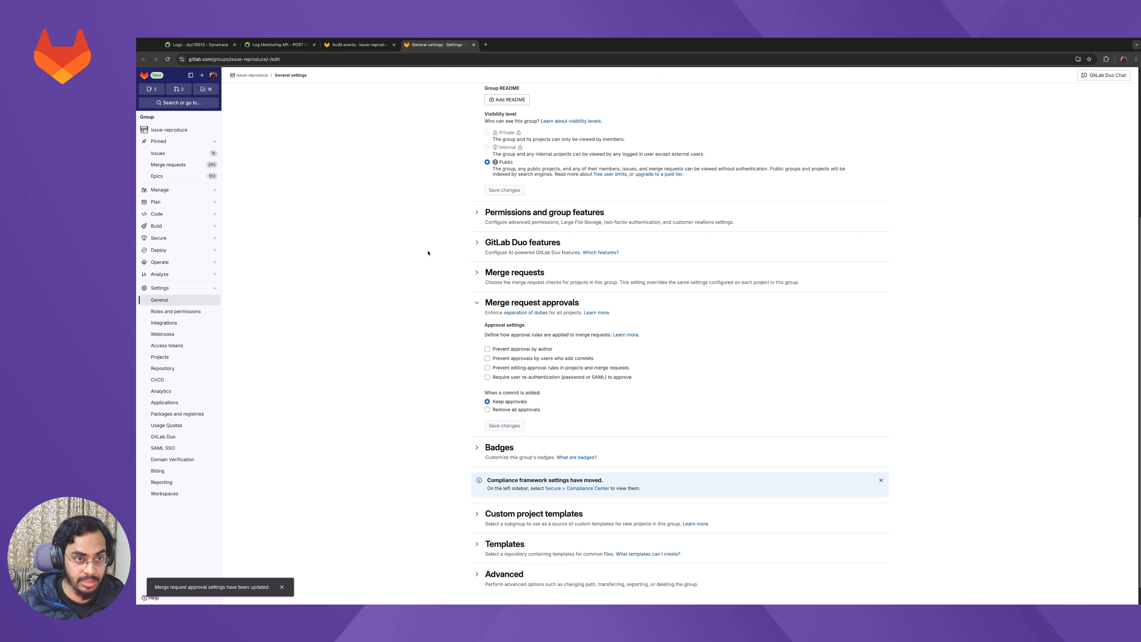
# - Close the general settings tab, reload the group audit events and read the newest entry's action
pyautogui.press('super+w')
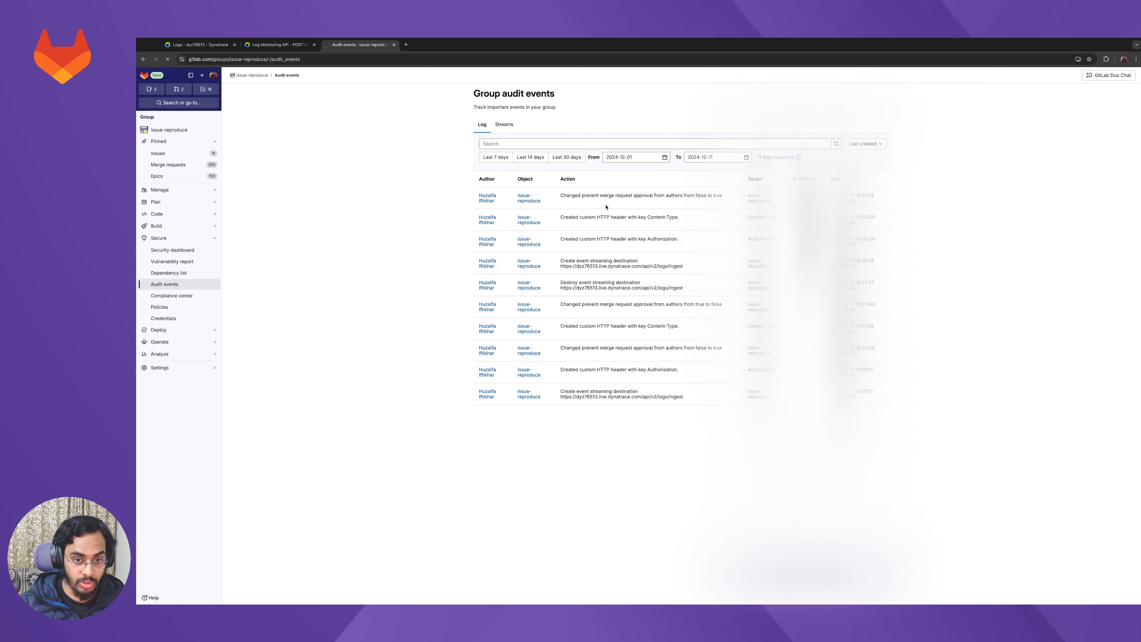
pyautogui.moveTo(561, 196); pyautogui.dragTo(715, 197)
pyautogui.click(703, 200)
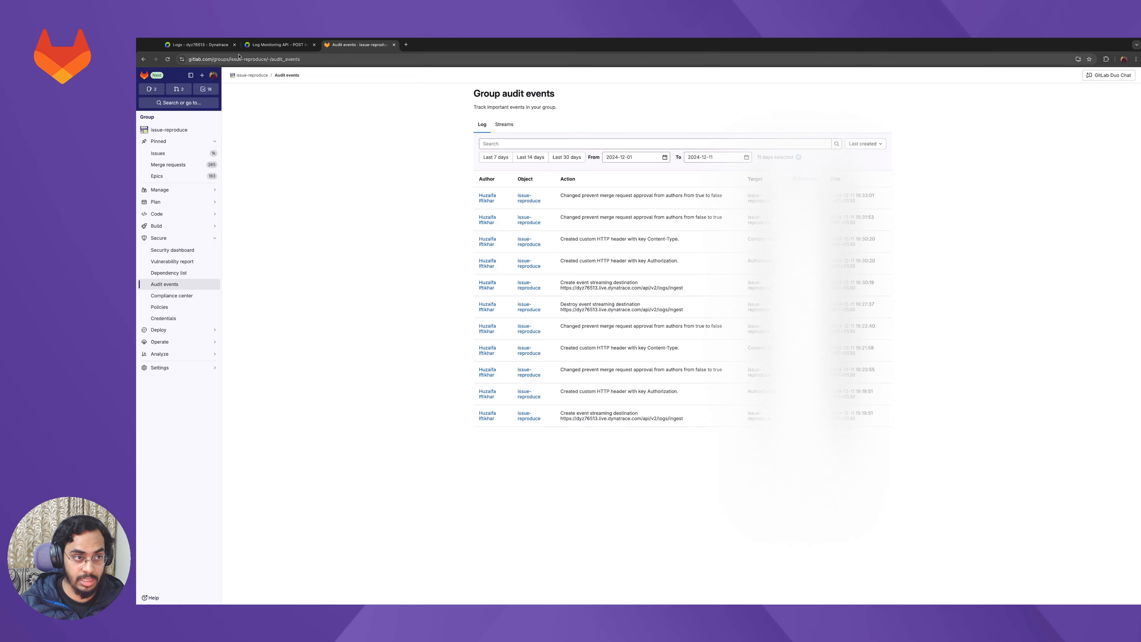
# - Switch to Dynatrace Logs, close the open record, rerun the query until the latest setting change arrives and open that record
pyautogui.click(204, 45)
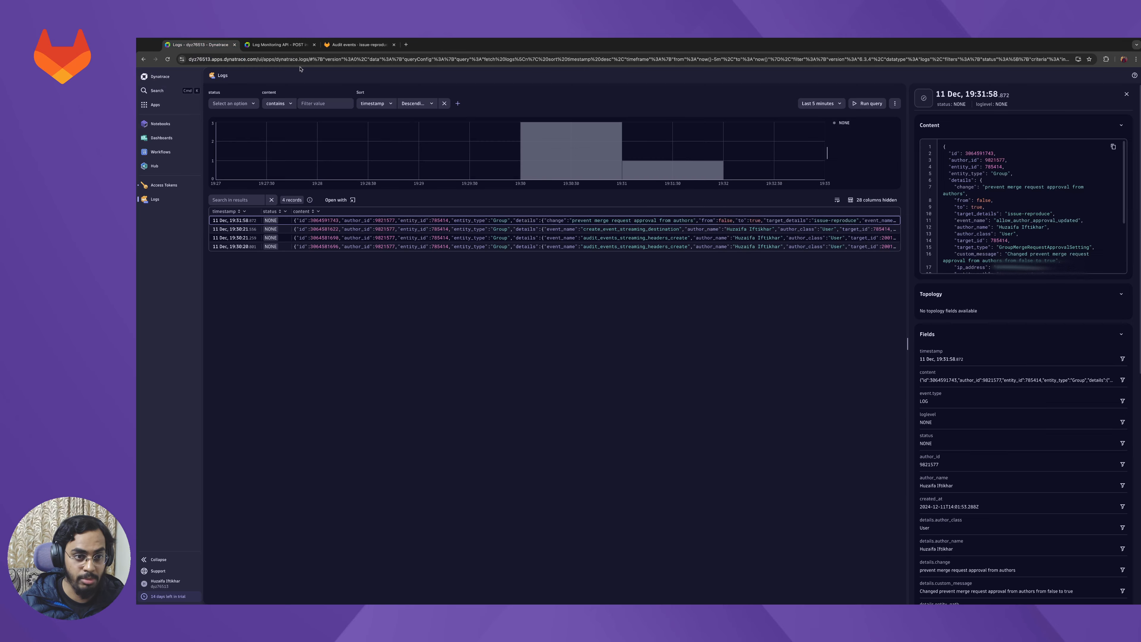
pyautogui.click(1126, 94)
pyautogui.click(1103, 104)
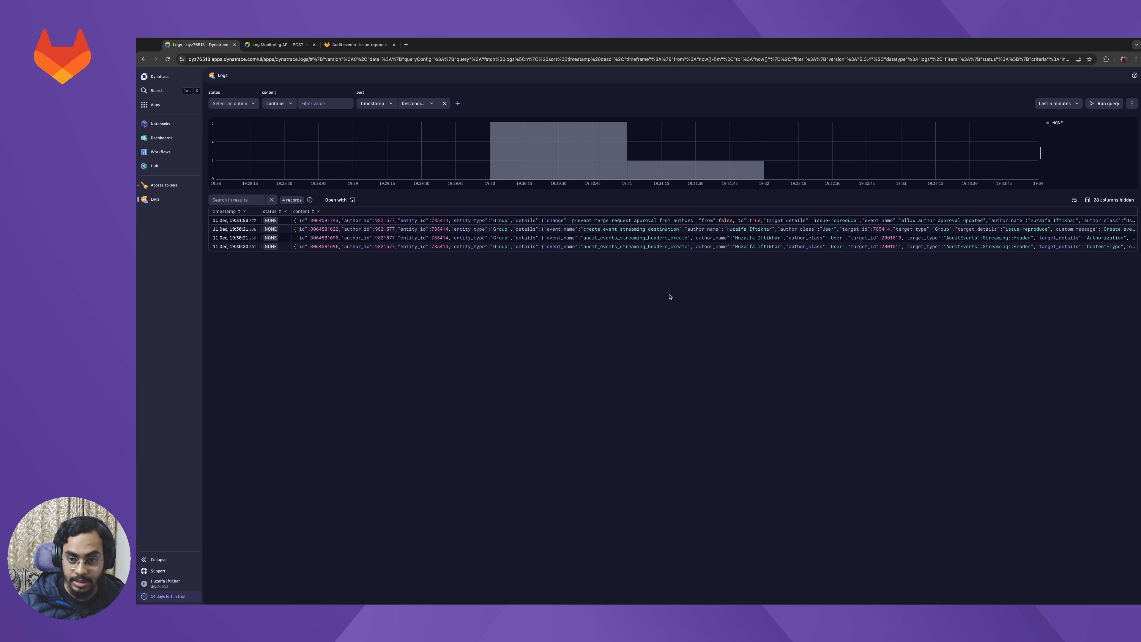
pyautogui.click(1105, 104)
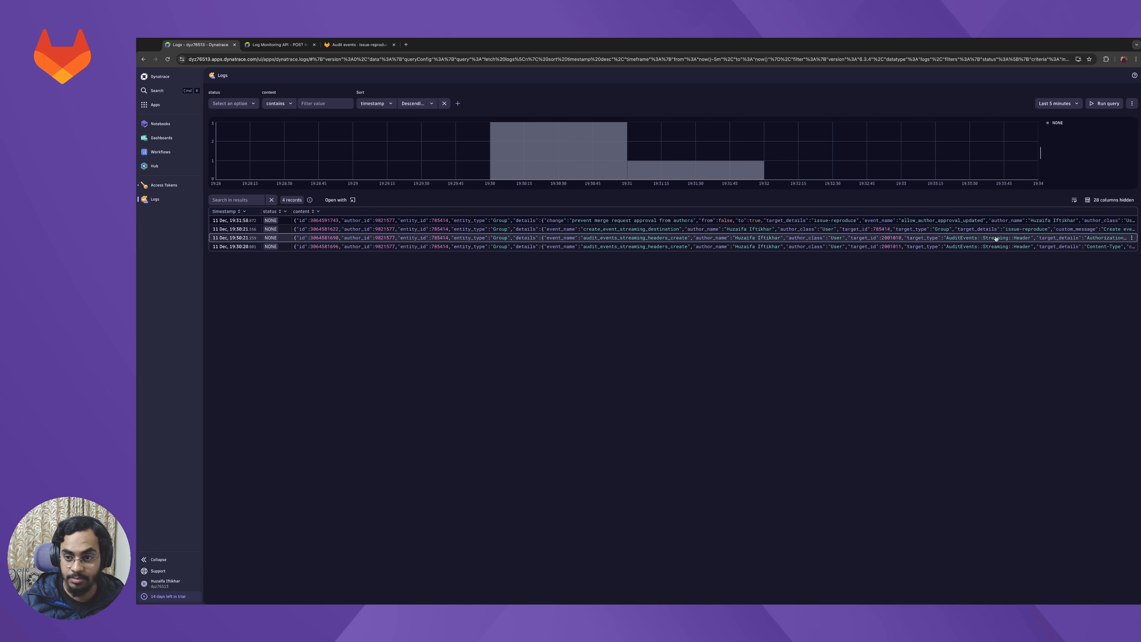
pyautogui.click(1106, 104)
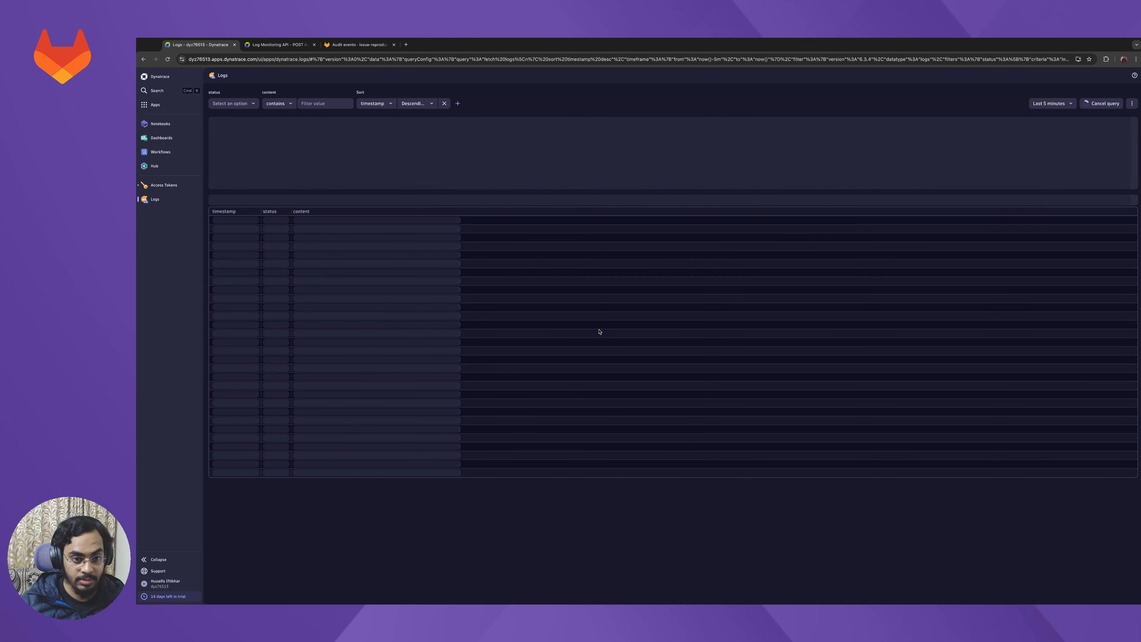
pyautogui.click(295, 224)
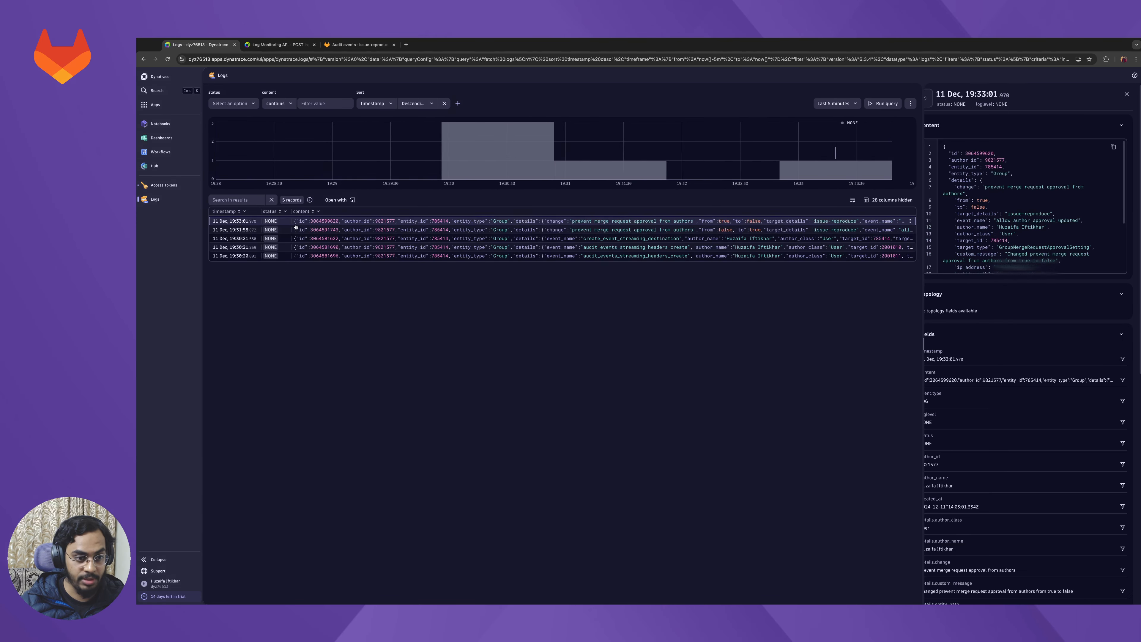